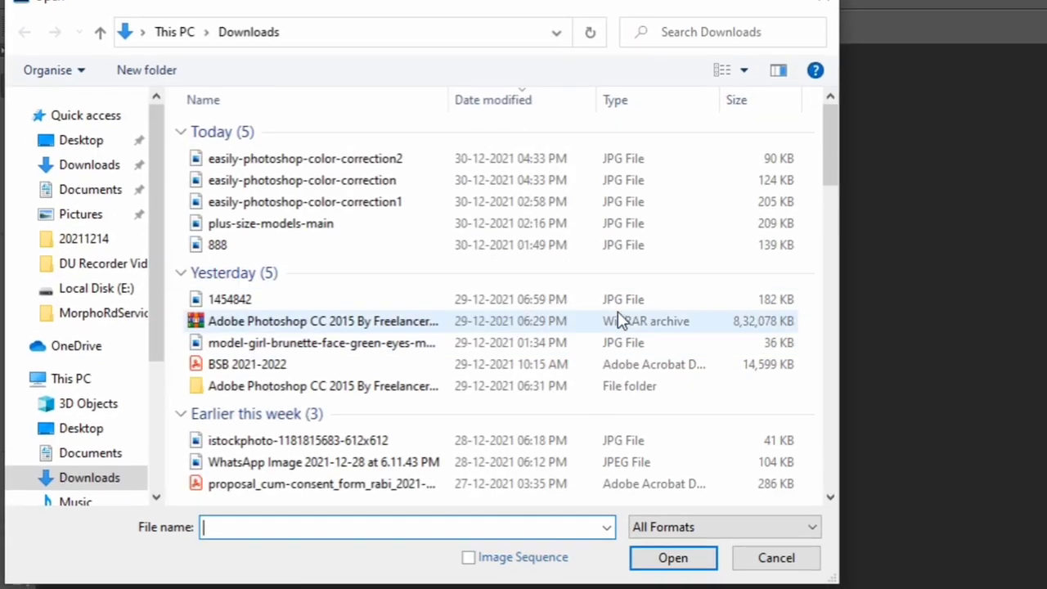
# Open easily-photoshop-color-correction2.jpg, passing it through Camera Raw unchanged into the workspace.
pyautogui.click(368, 141)
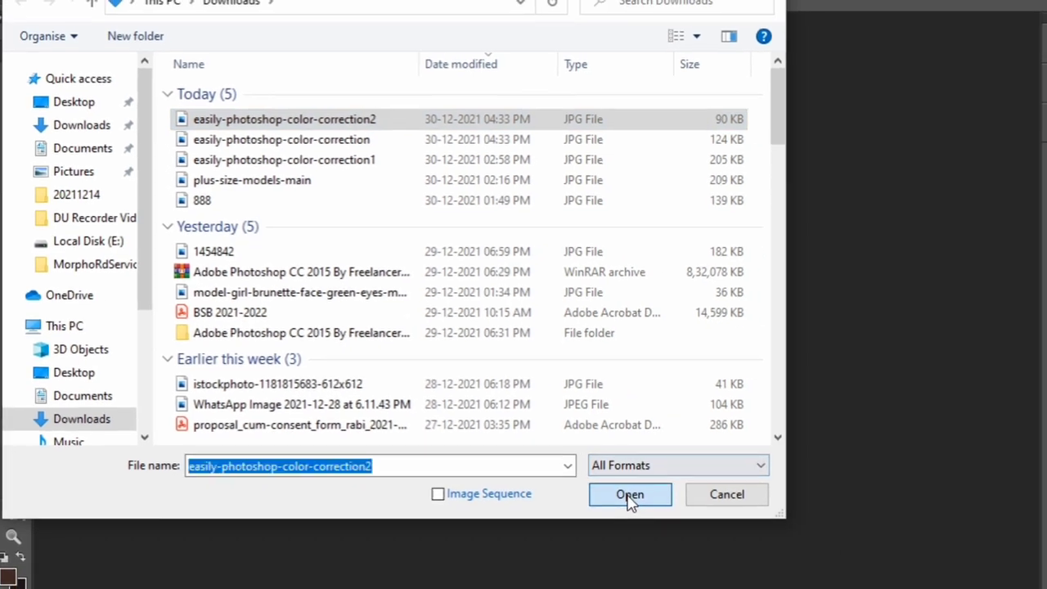
pyautogui.click(655, 509)
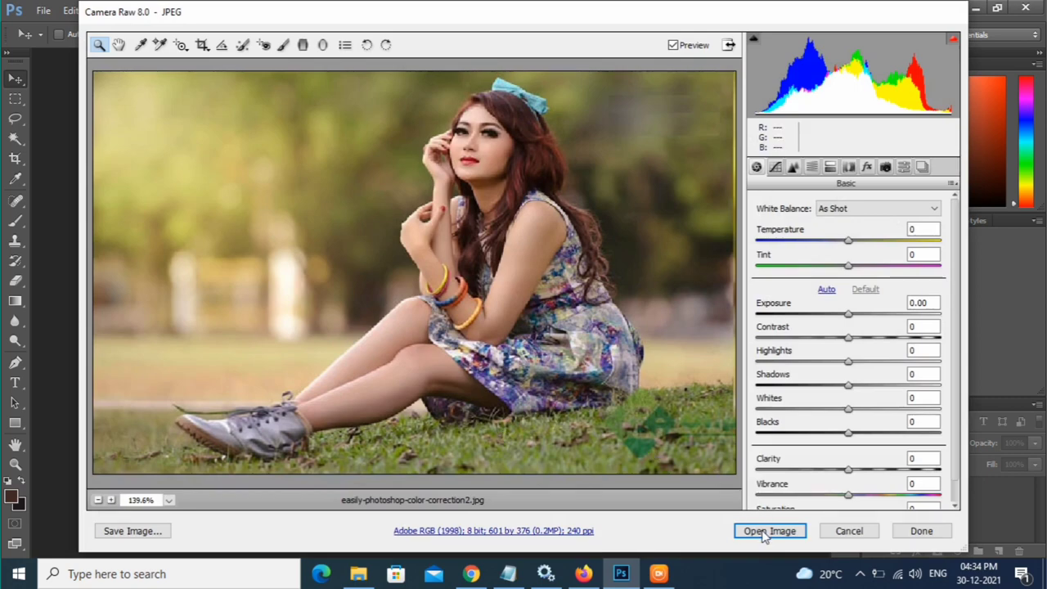
pyautogui.click(768, 531)
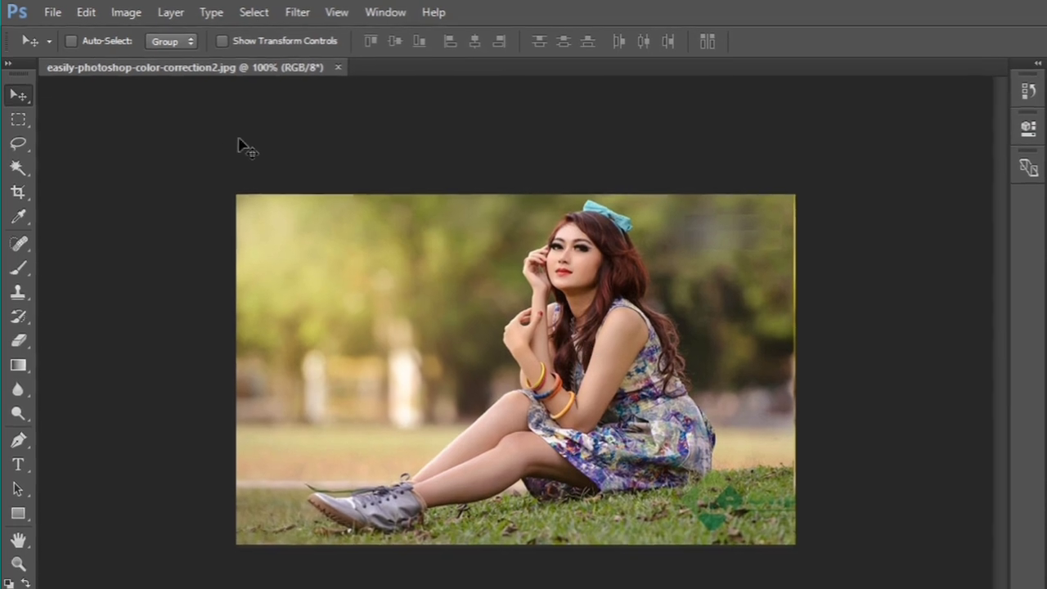
# Apply a Levels correction on the RGB channel, sampling the dark hair as the black point.
pyautogui.click(128, 13)
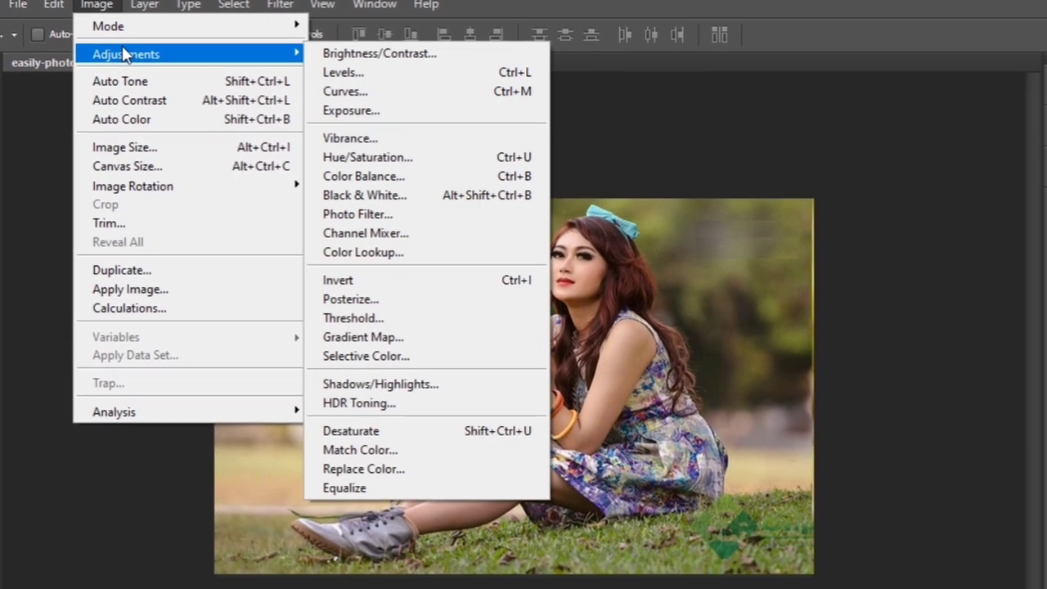
pyautogui.moveTo(102, 48)
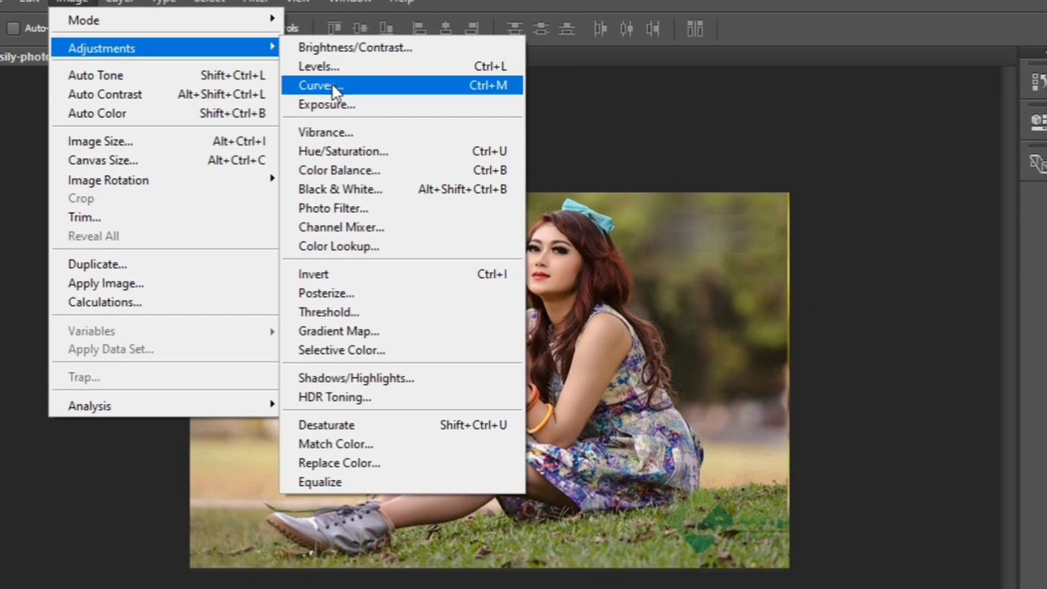
pyautogui.click(315, 65)
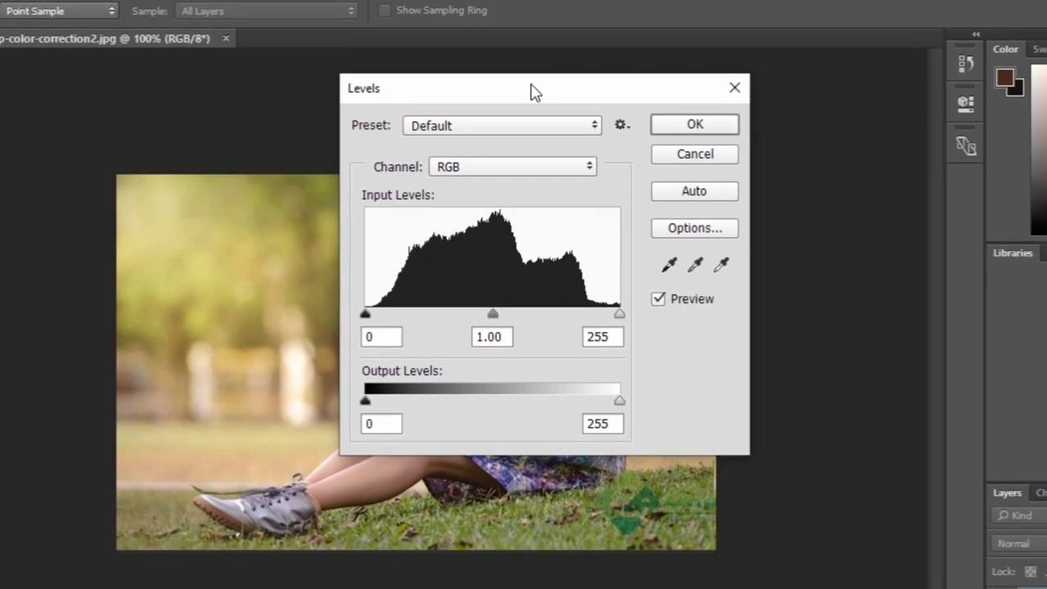
pyautogui.moveTo(527, 90); pyautogui.dragTo(774, 92)
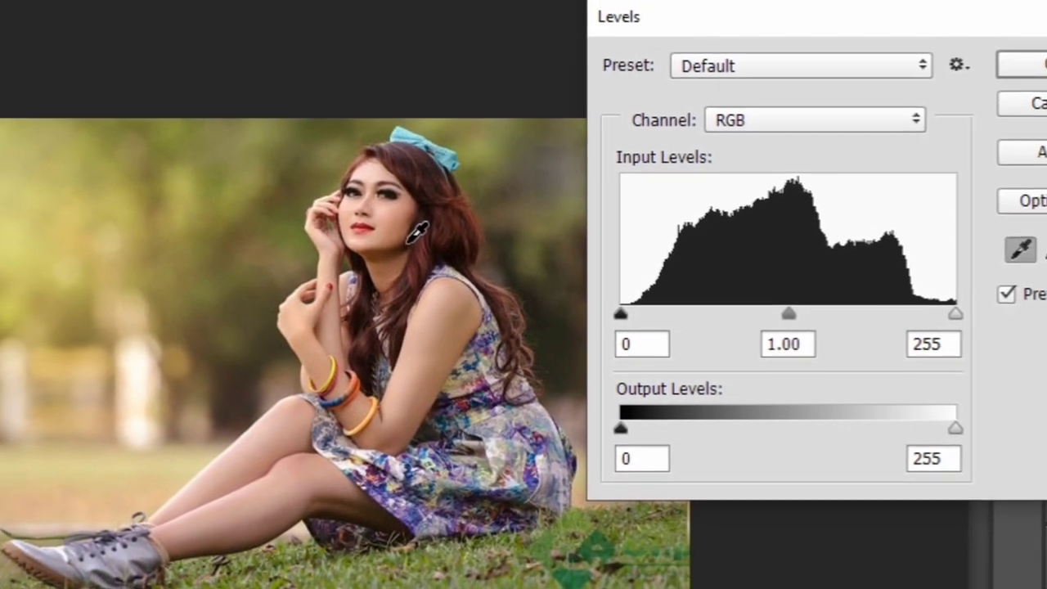
pyautogui.click(414, 230)
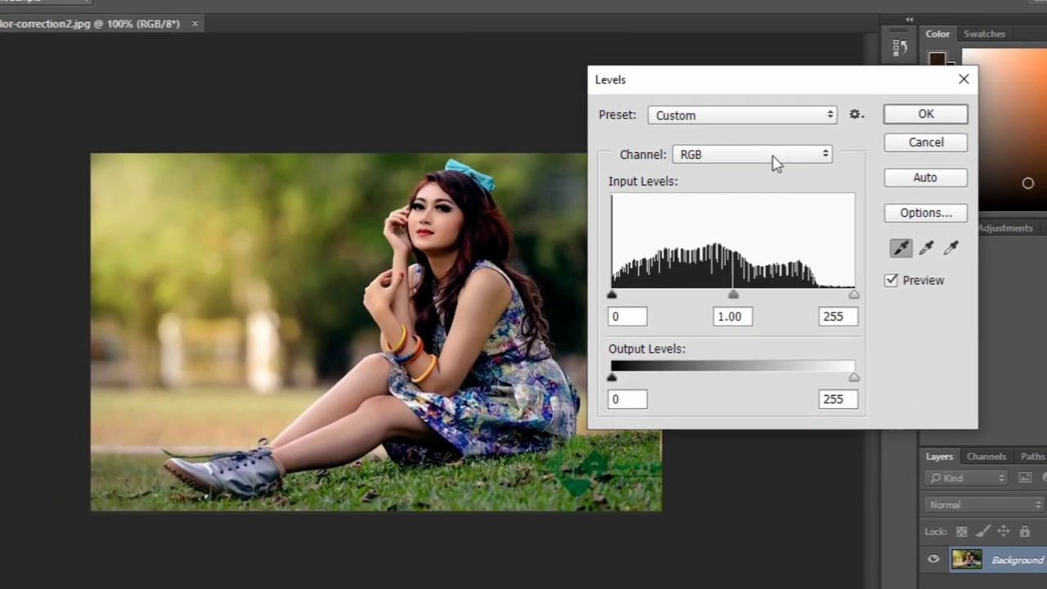
pyautogui.click(773, 159)
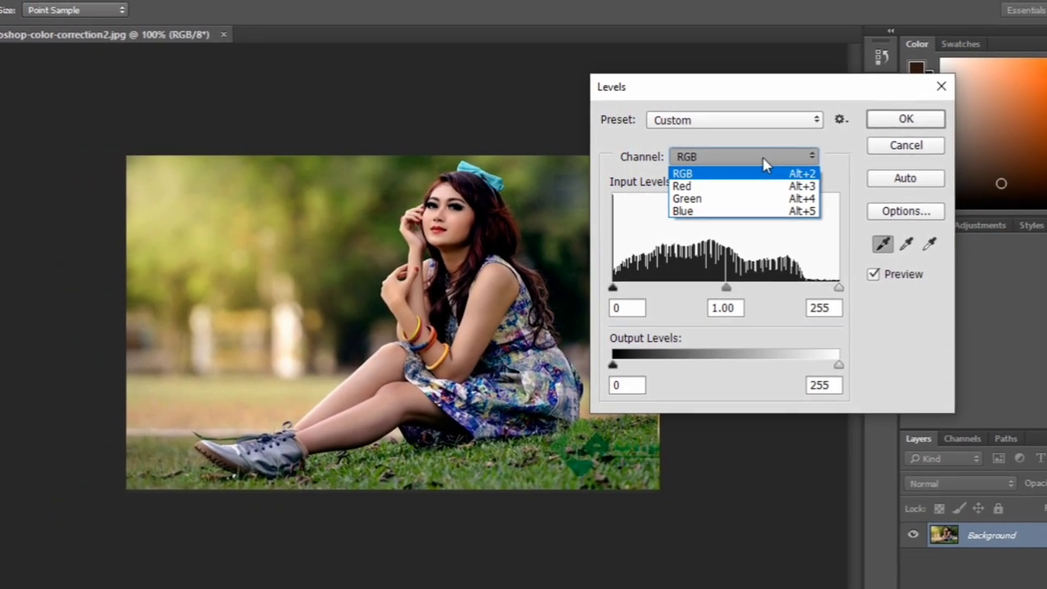
pyautogui.click(760, 162)
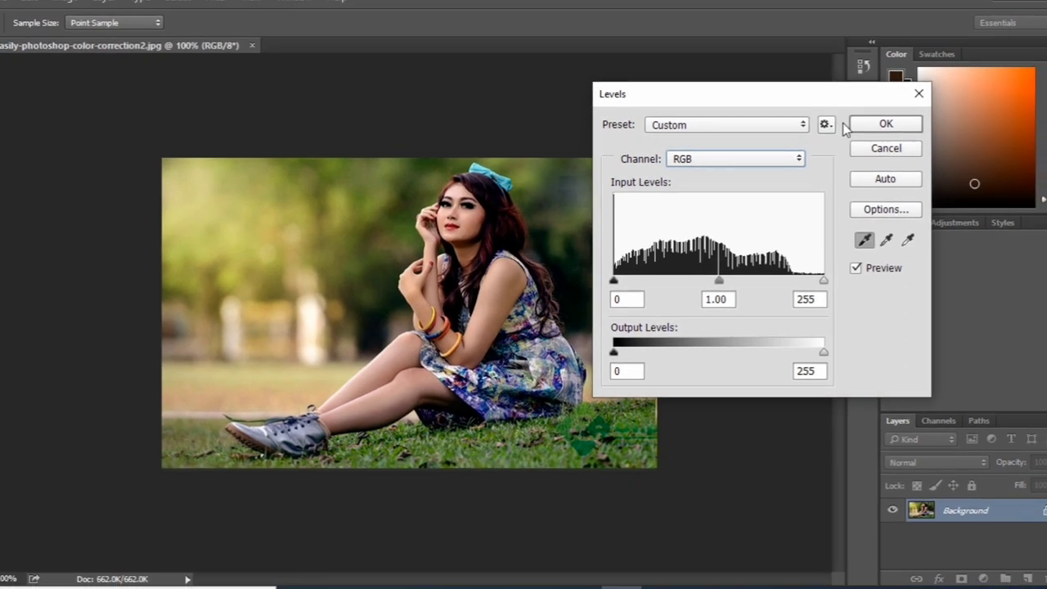
pyautogui.click(866, 125)
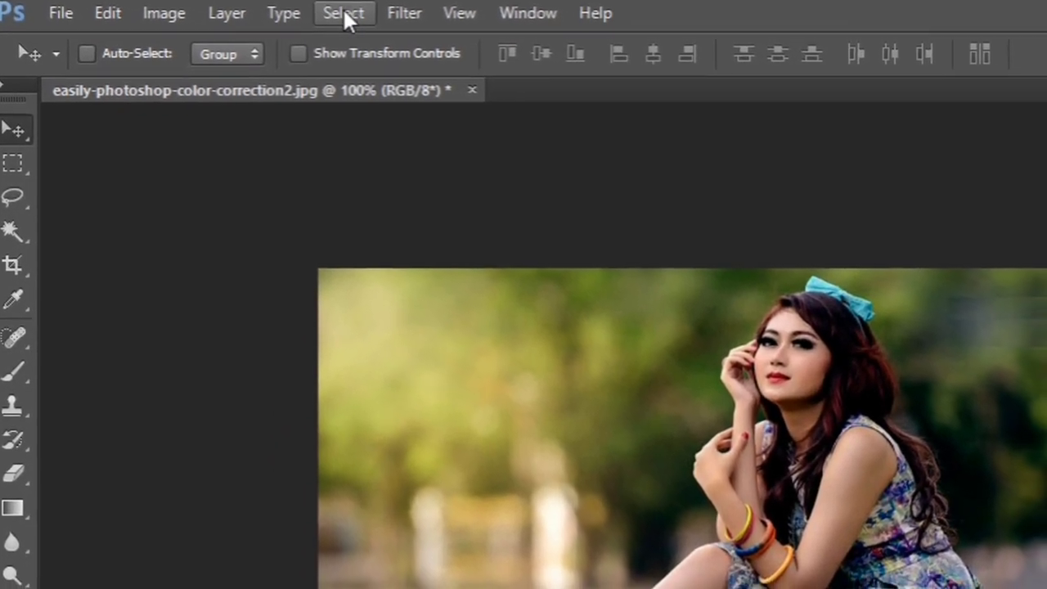
# Launch the Camera Raw filter and nudge the white balance Temperature to +10 with the arrow keys.
pyautogui.click(391, 9)
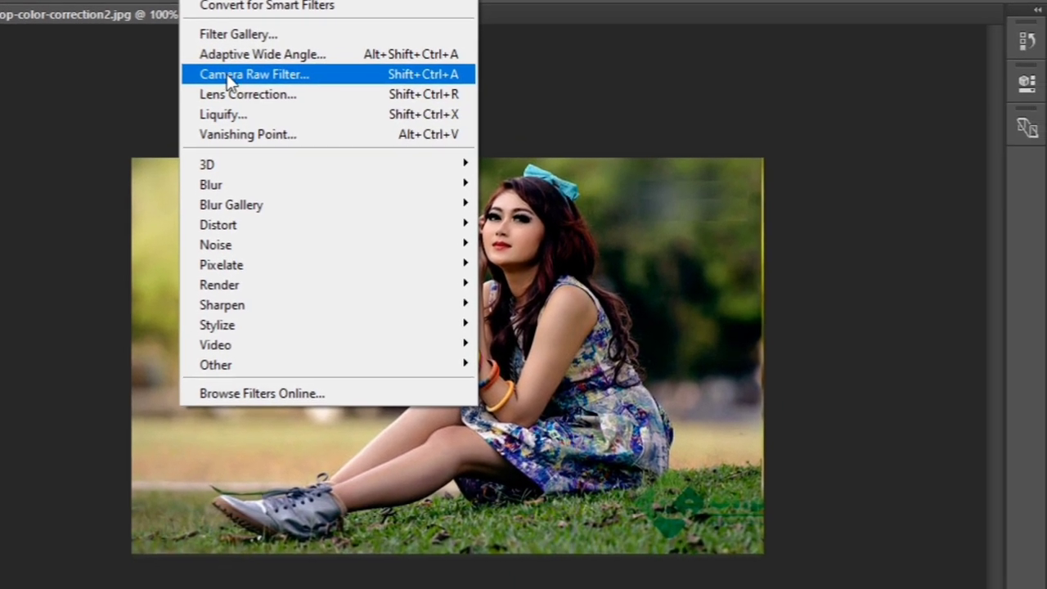
pyautogui.click(297, 80)
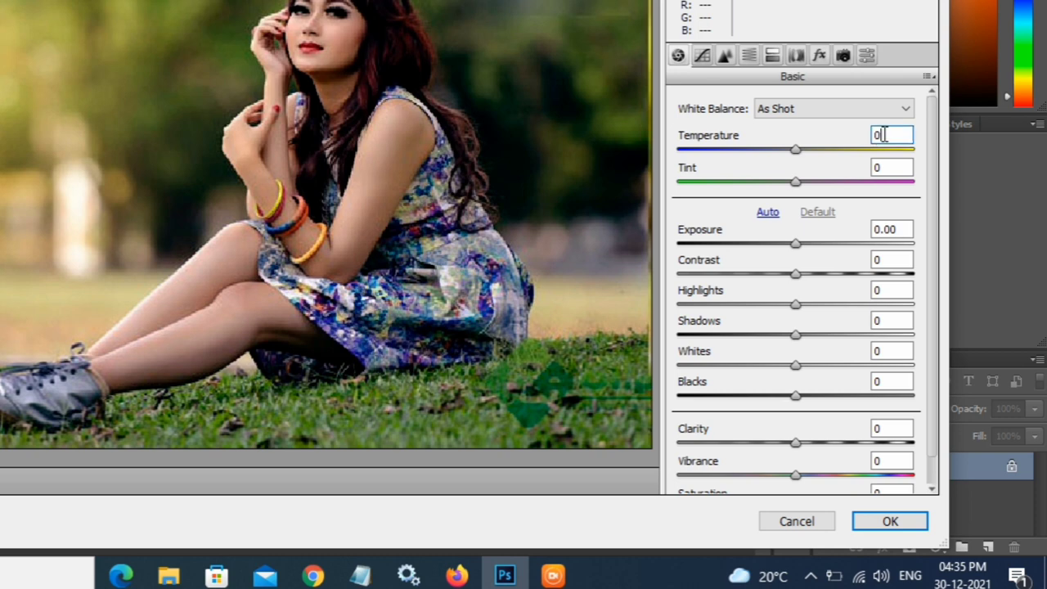
pyautogui.press('Up')
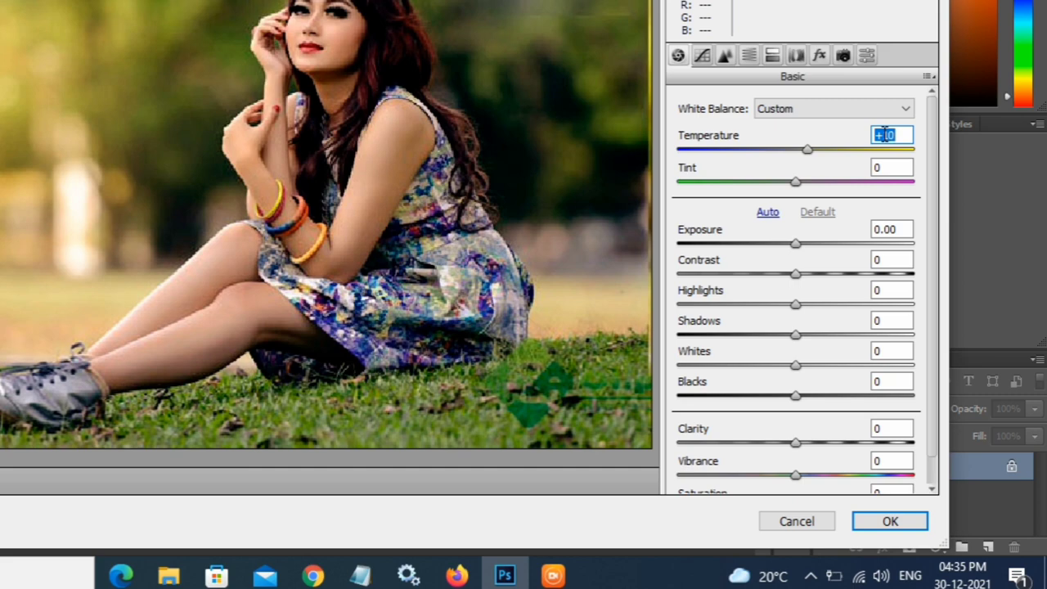
pyautogui.press('Down')
pyautogui.press('Down')
pyautogui.press('Down')
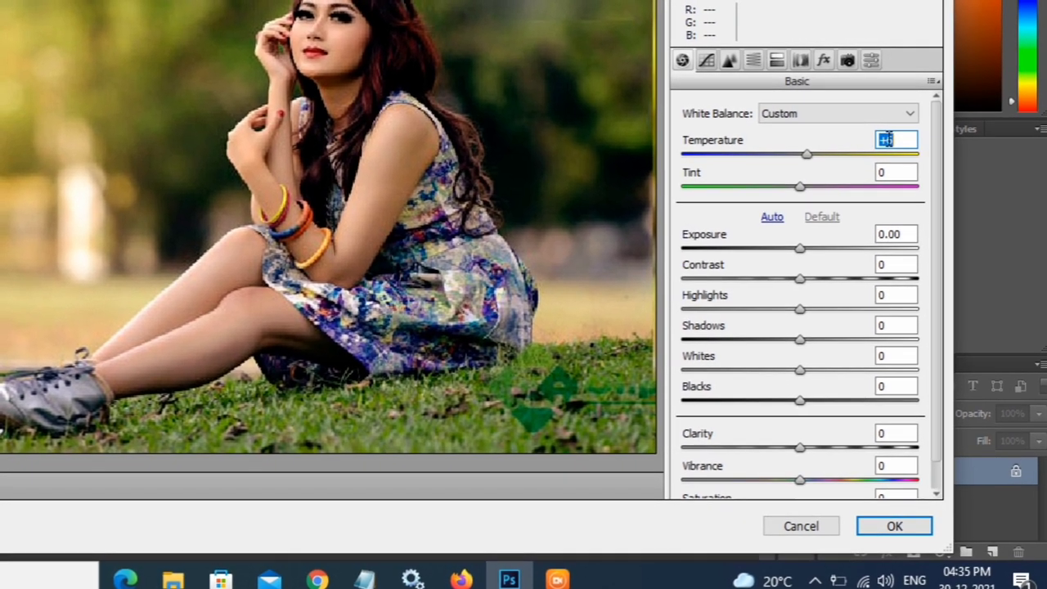
pyautogui.press('Down')
pyautogui.press('Down')
pyautogui.press('Down')
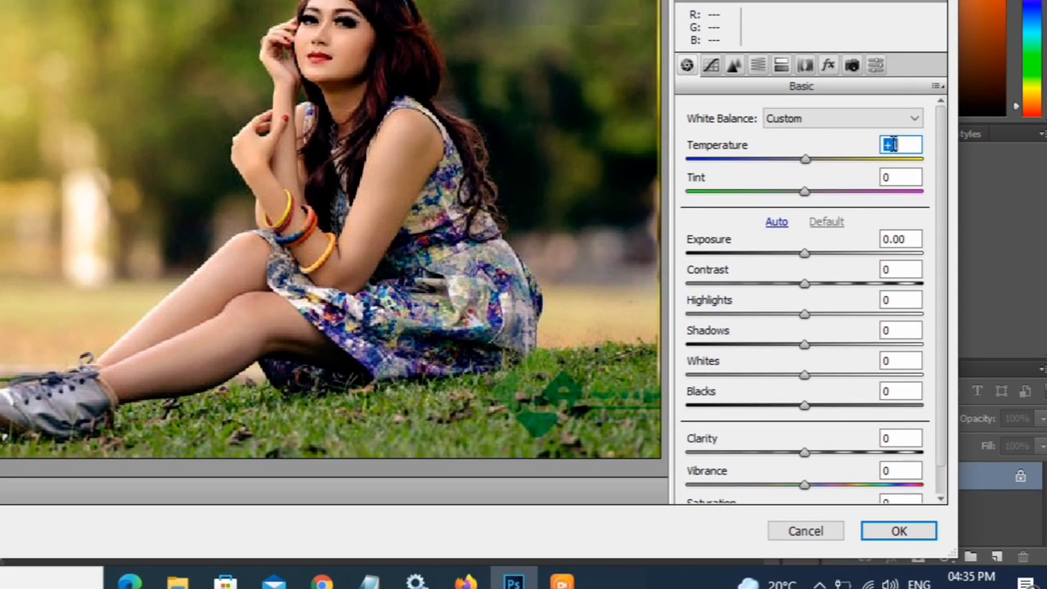
pyautogui.press('Down')
pyautogui.press('Down')
pyautogui.press('Down')
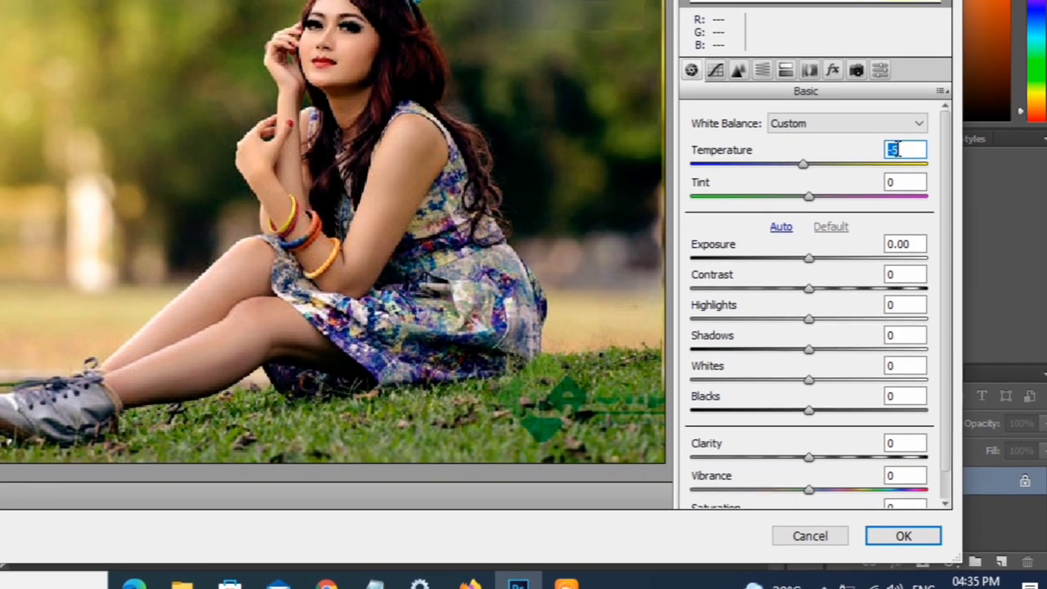
pyautogui.press('Down')
pyautogui.press('Down')
pyautogui.press('Down')
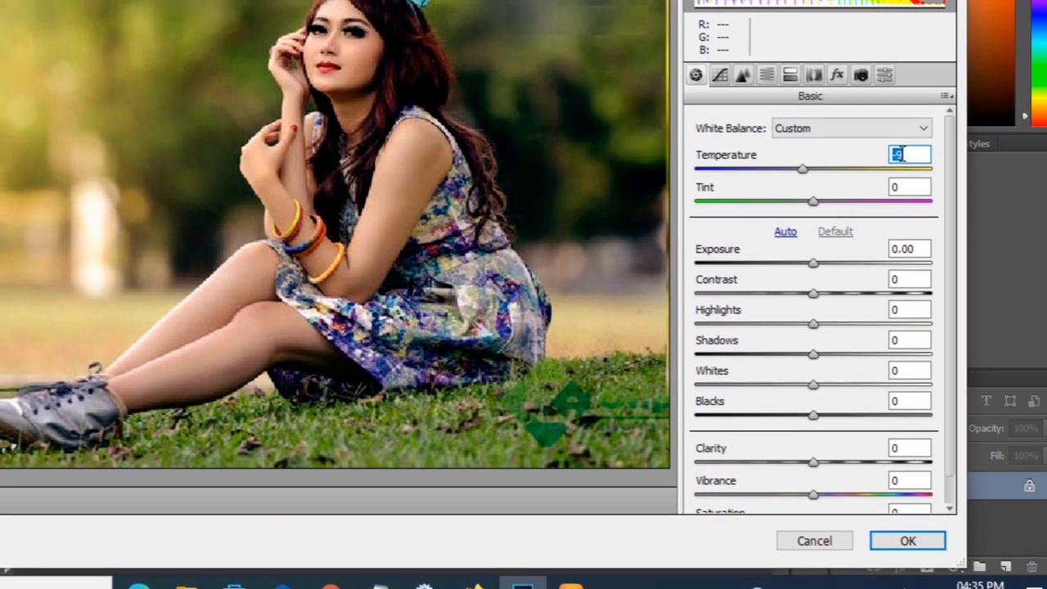
pyautogui.press('Up')
pyautogui.press('Up')
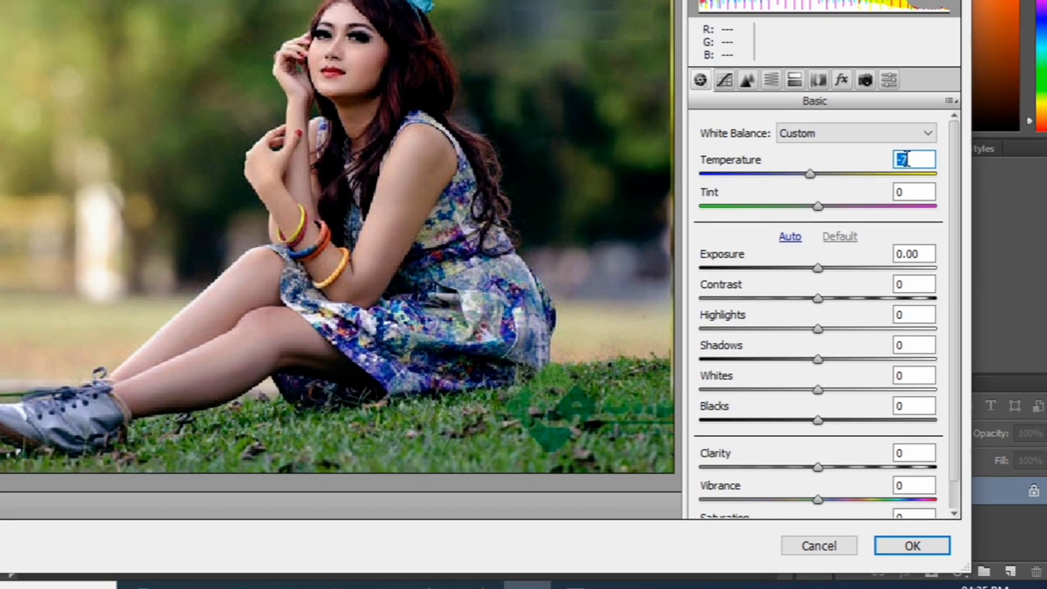
pyautogui.press('Up')
pyautogui.press('Up')
pyautogui.press('Up')
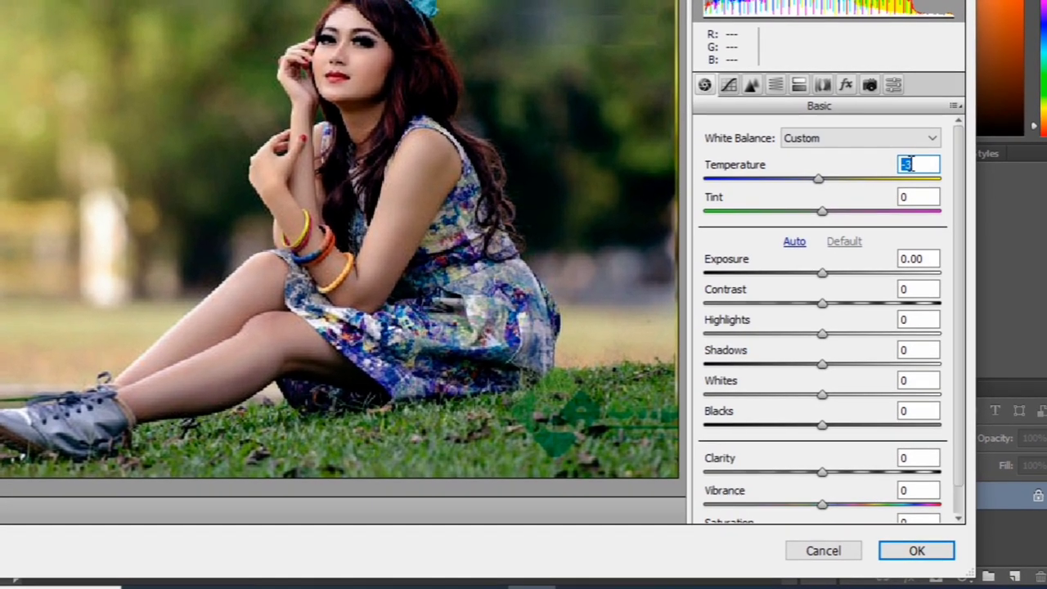
pyautogui.press('Up')
pyautogui.press('Up')
pyautogui.press('Up')
pyautogui.press('Up')
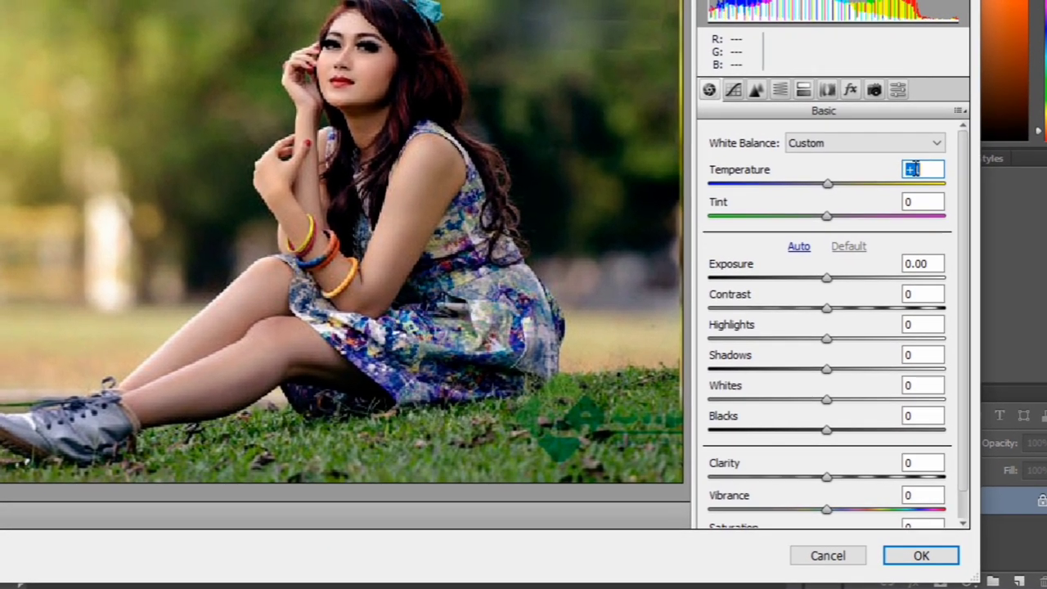
pyautogui.press('Up')
pyautogui.press('Up')
pyautogui.press('Up')
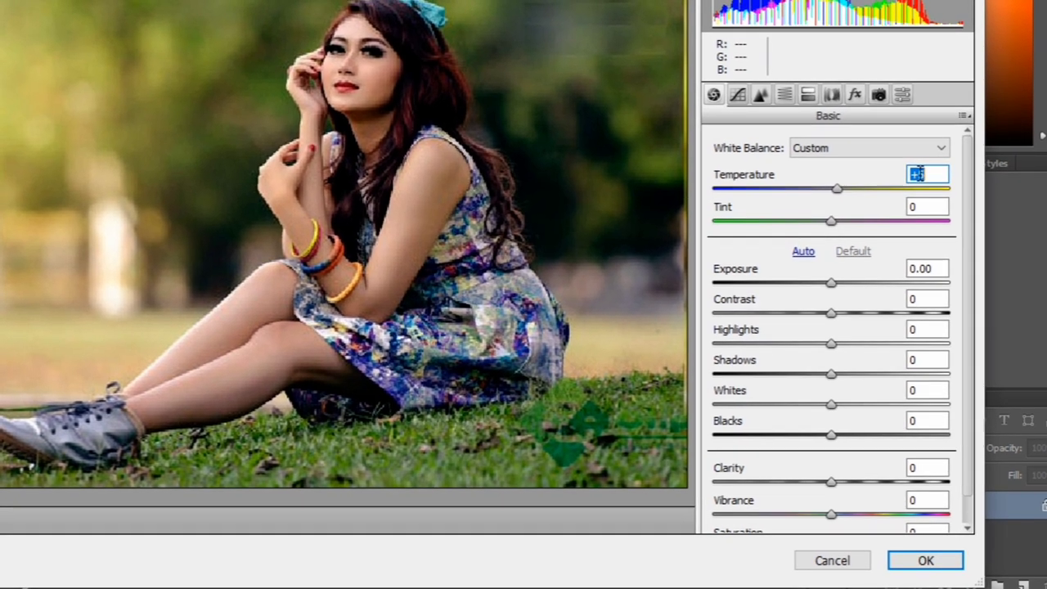
pyautogui.press('Up')
pyautogui.press('Up')
pyautogui.press('Up')
pyautogui.press('Up')
pyautogui.press('Up')
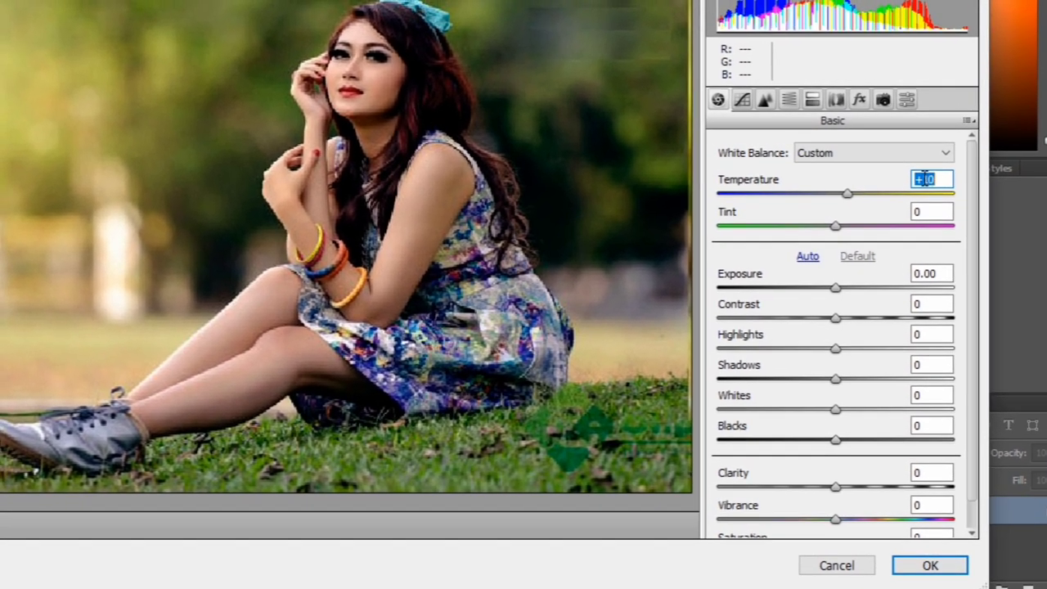
pyautogui.press('Up')
pyautogui.press('Up')
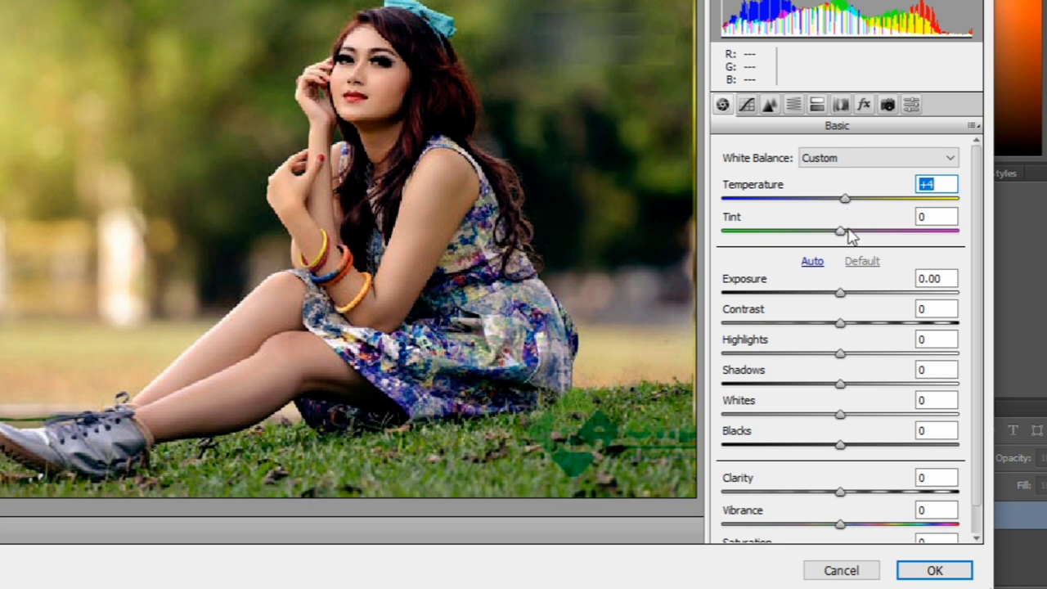
# Set the Camera Raw Tint slider to -18 and the Exposure slider to -0.20.
pyautogui.moveTo(849, 231); pyautogui.dragTo(863, 233)
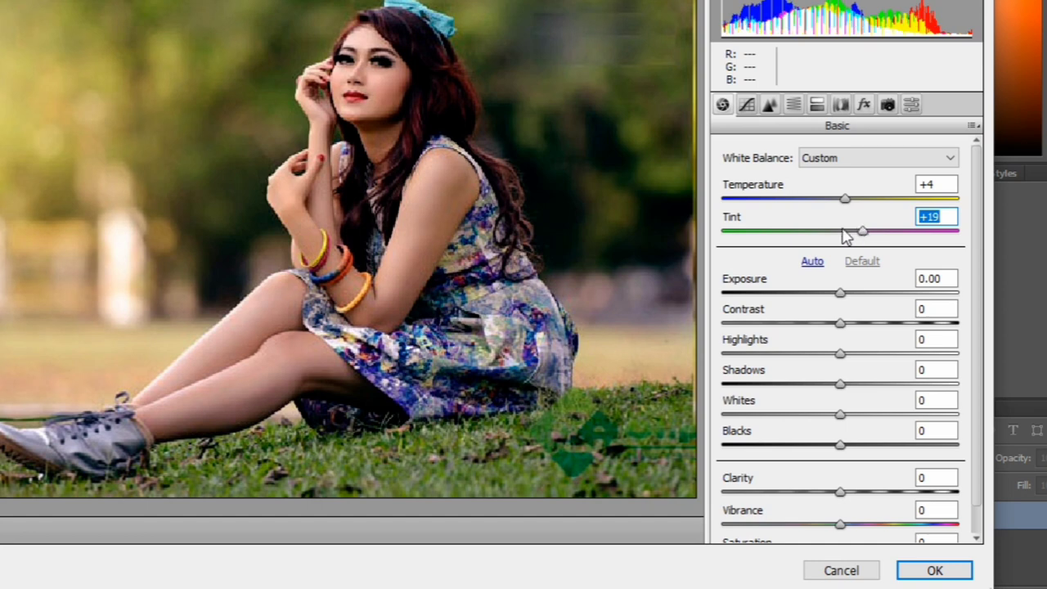
pyautogui.click(835, 232)
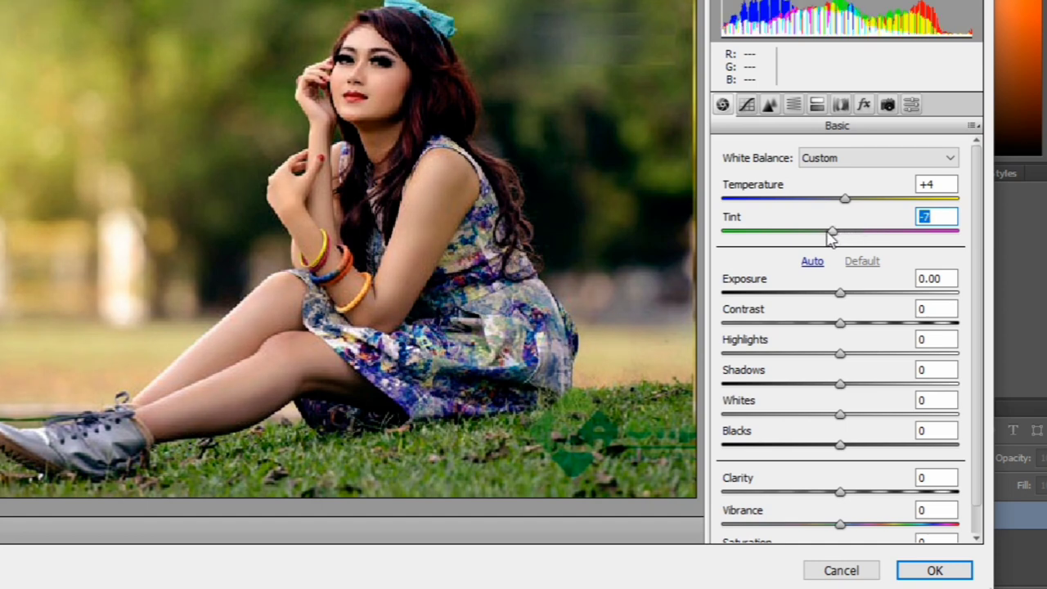
pyautogui.click(819, 232)
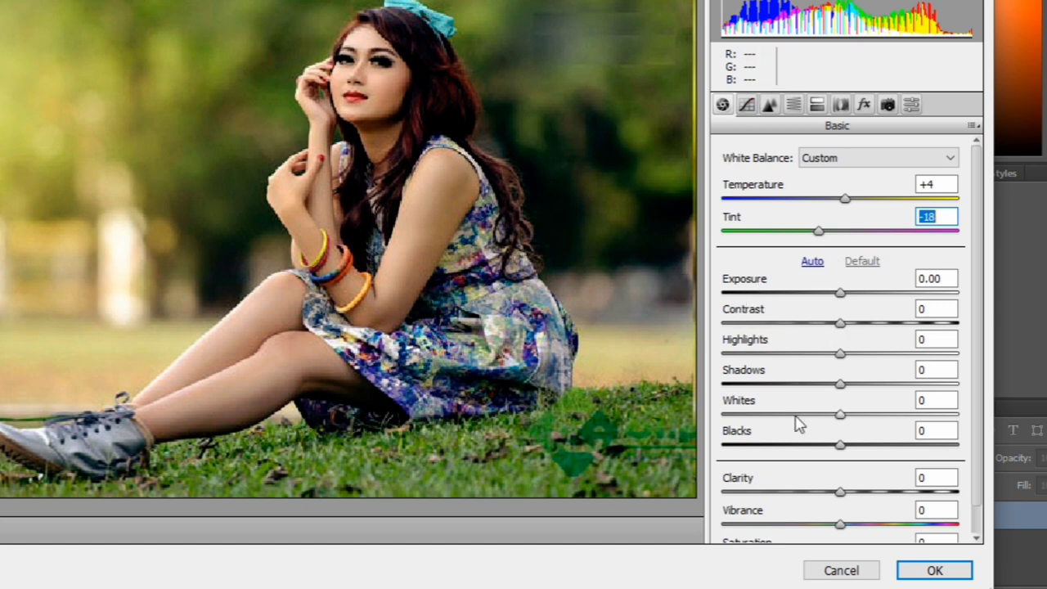
pyautogui.click(847, 292)
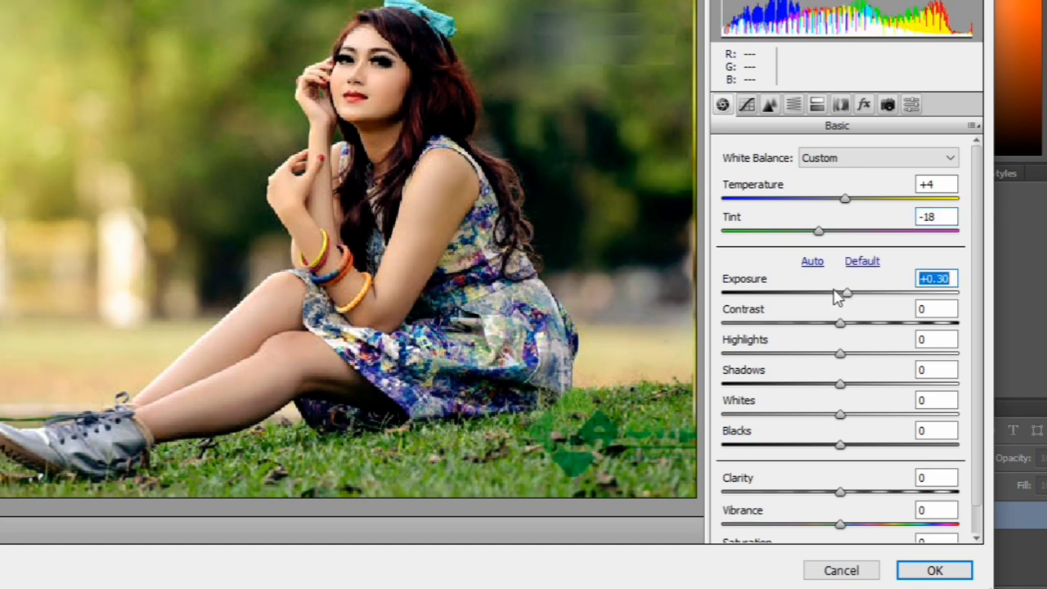
pyautogui.click(835, 292)
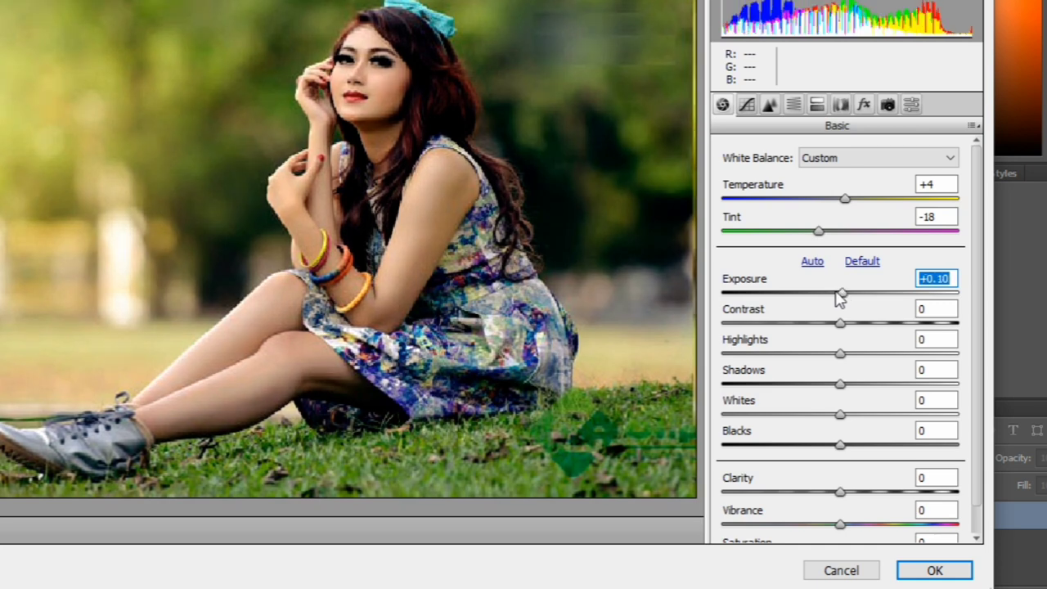
pyautogui.click(836, 293)
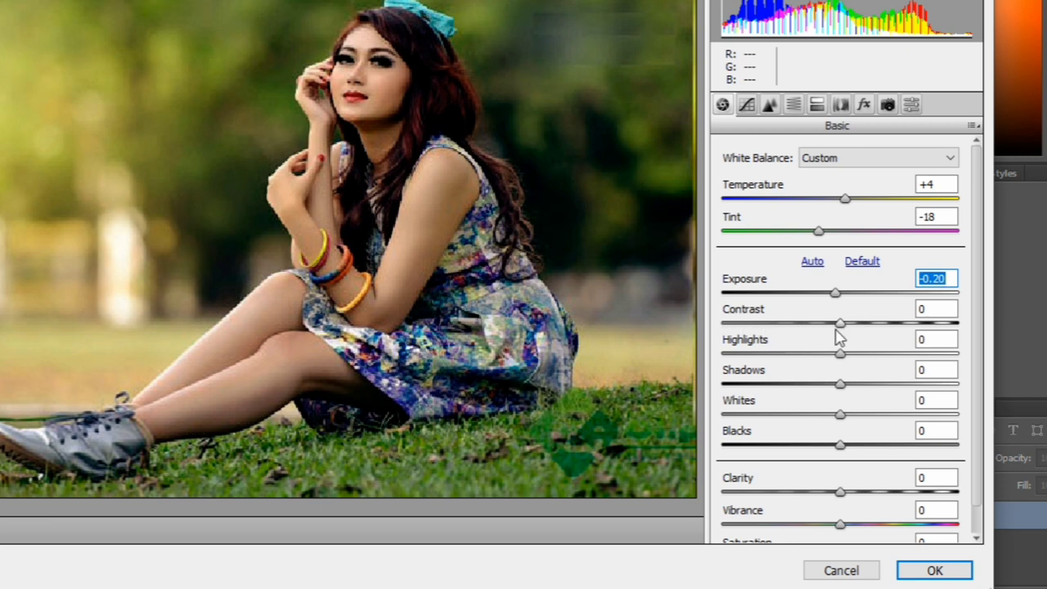
# Set Camera Raw Contrast to +7.
pyautogui.press('Tab')
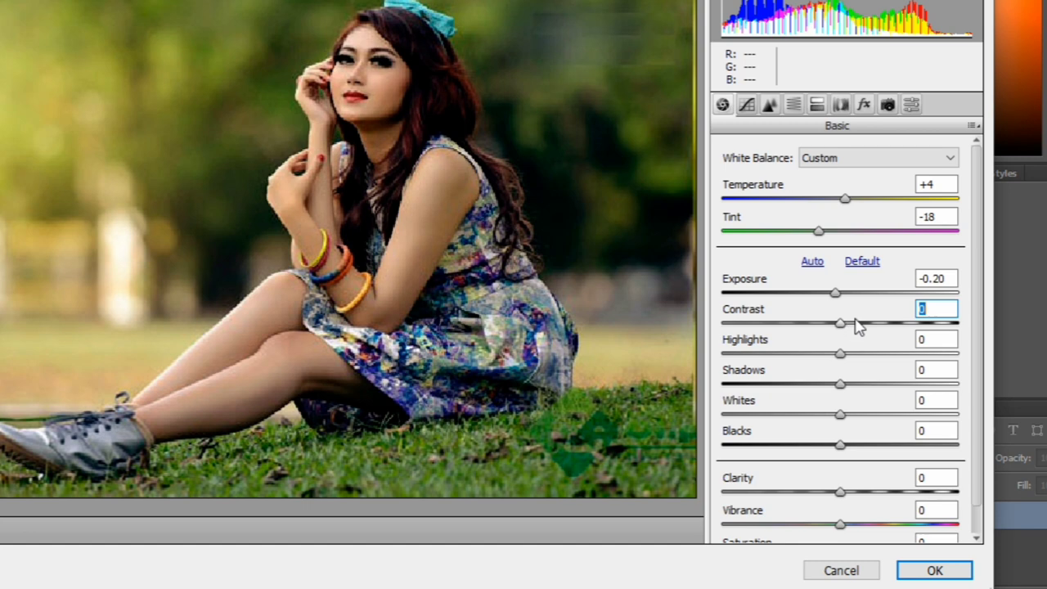
pyautogui.click(851, 323)
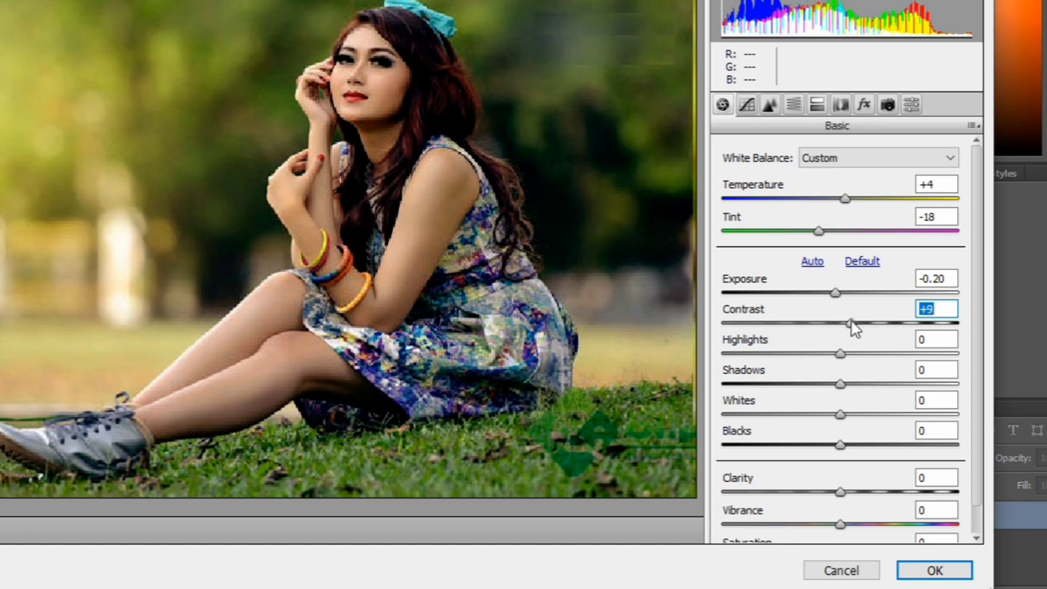
pyautogui.click(835, 324)
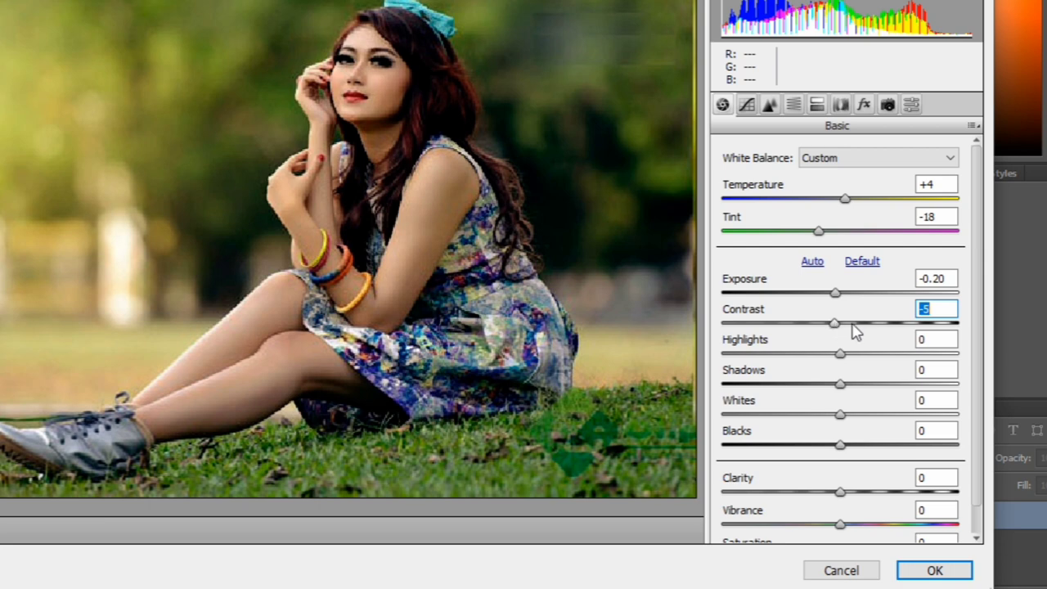
pyautogui.click(849, 324)
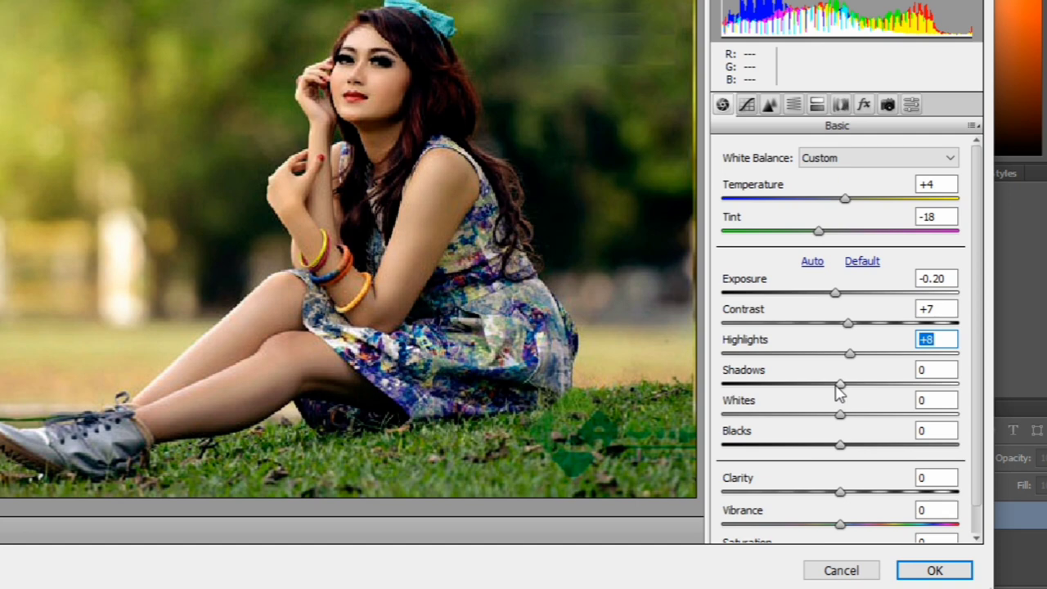
# Set Shadows to -8, Whites to +6 and Blacks to -9.
pyautogui.click(832, 384)
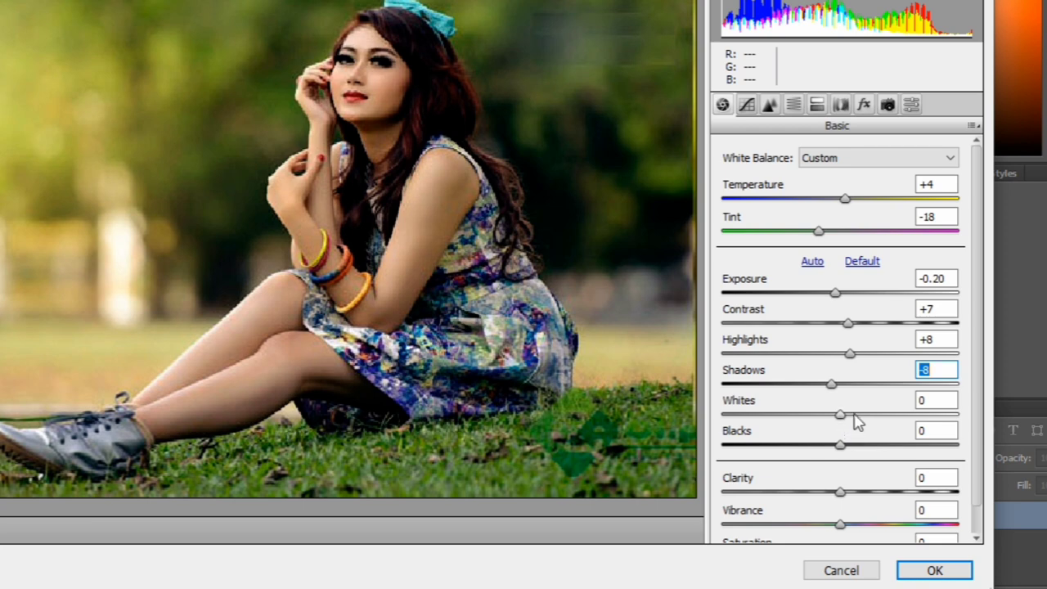
pyautogui.click(848, 415)
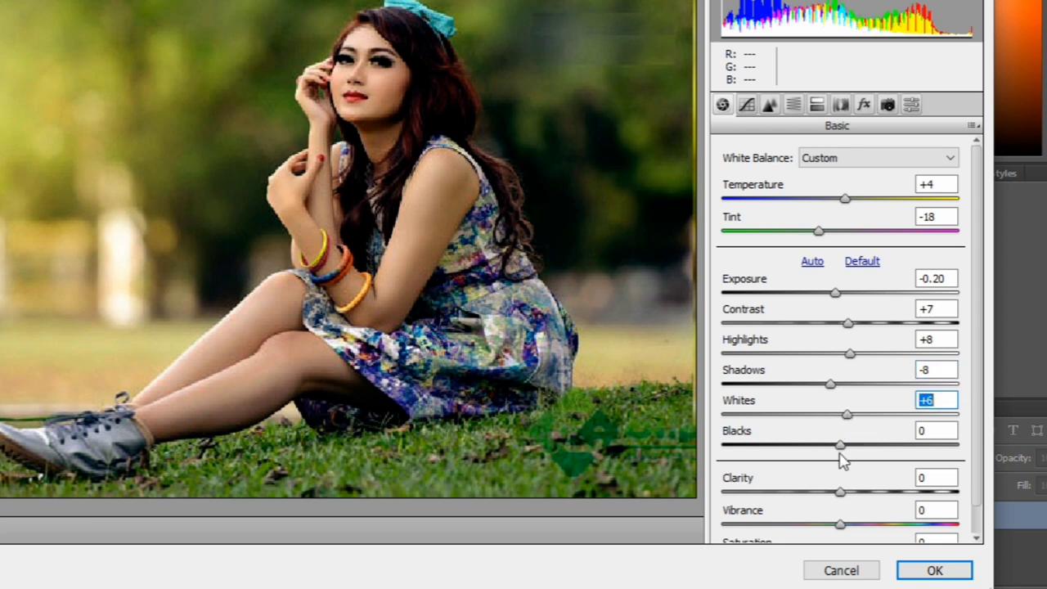
pyautogui.click(830, 446)
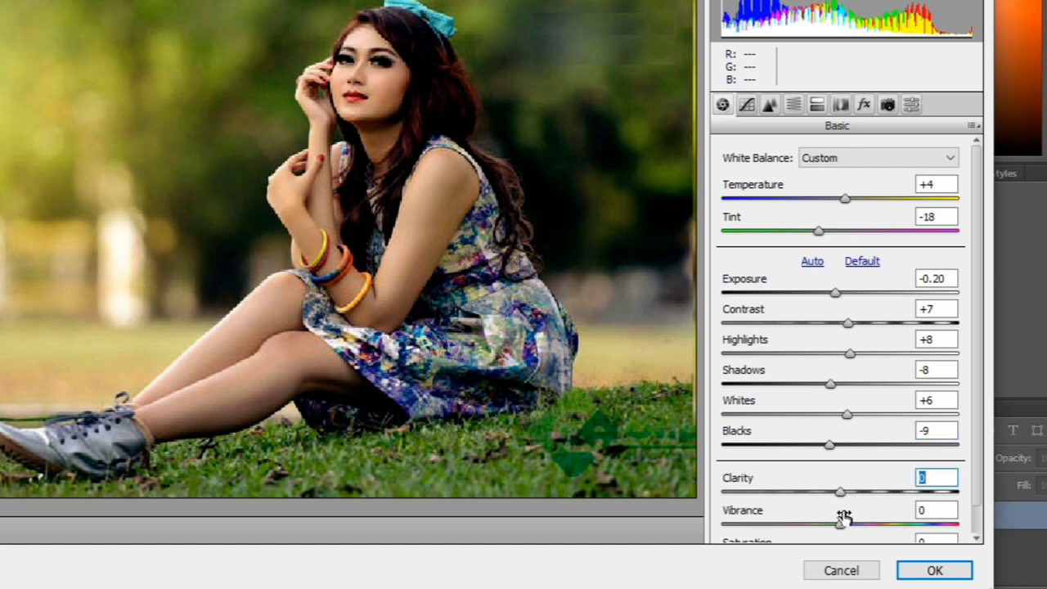
pyautogui.scroll(-1, 901, 455)
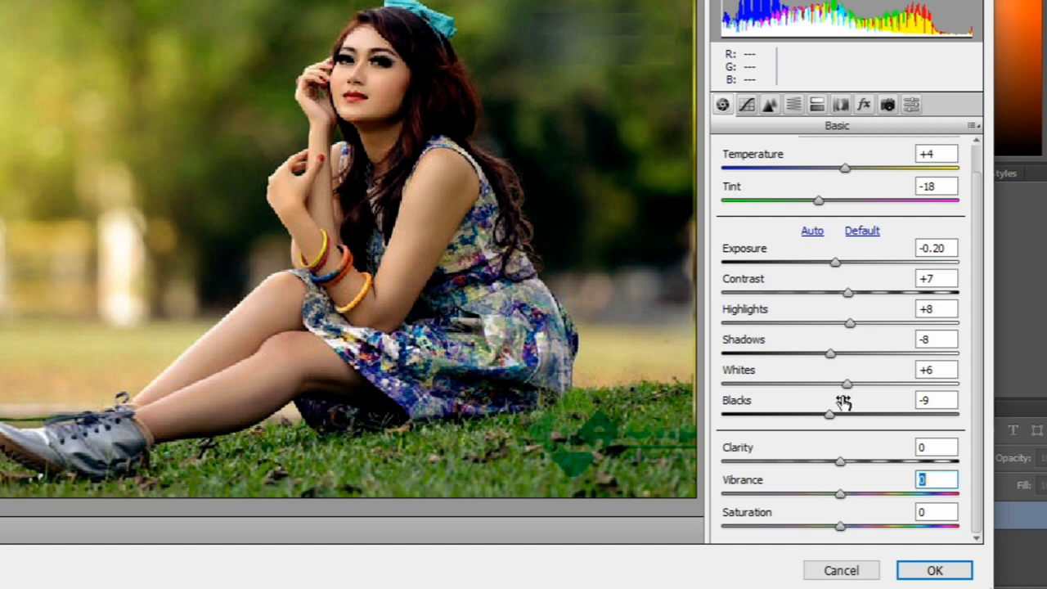
pyautogui.scroll(1, 752, 175)
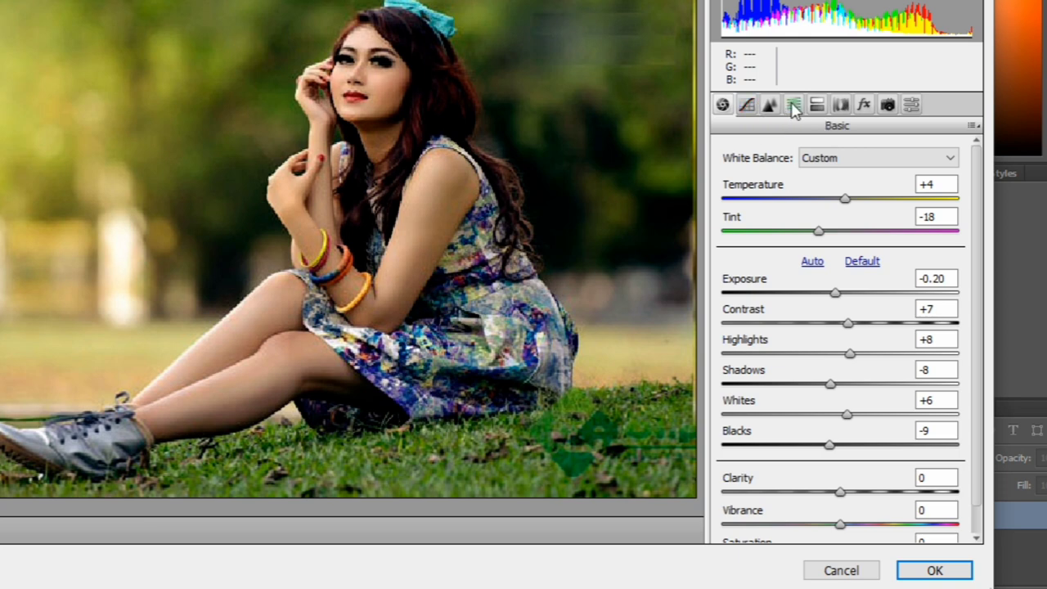
# In the HSL/Grayscale Saturation tab, raise Reds to +12.
pyautogui.click(793, 105)
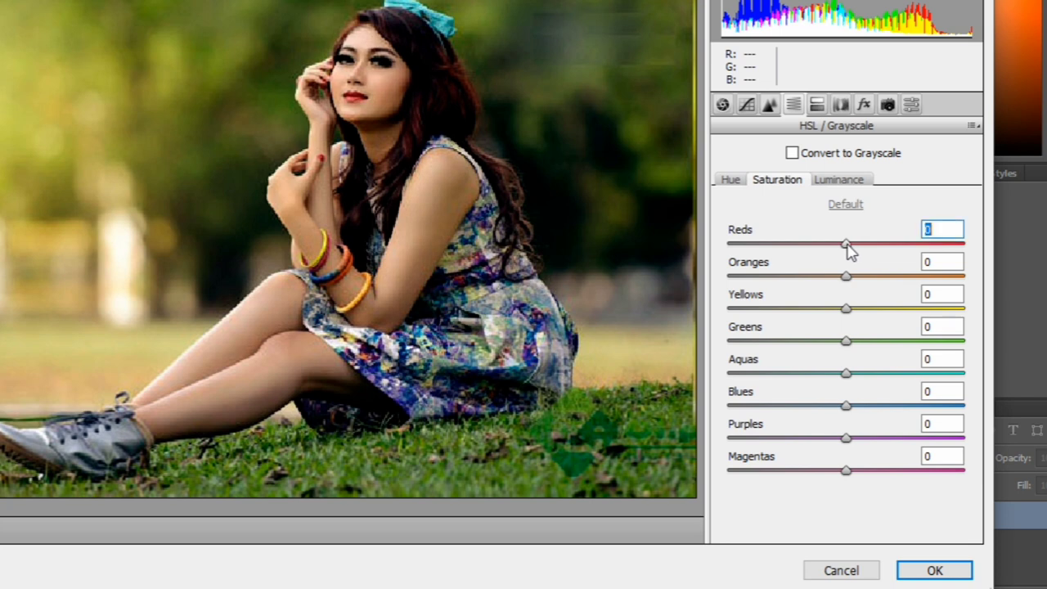
pyautogui.moveTo(848, 250)
pyautogui.mouseDown()
pyautogui.moveTo(897, 250)
pyautogui.moveTo(761, 250)
pyautogui.moveTo(889, 250)
pyautogui.moveTo(865, 250)
pyautogui.mouseUp()
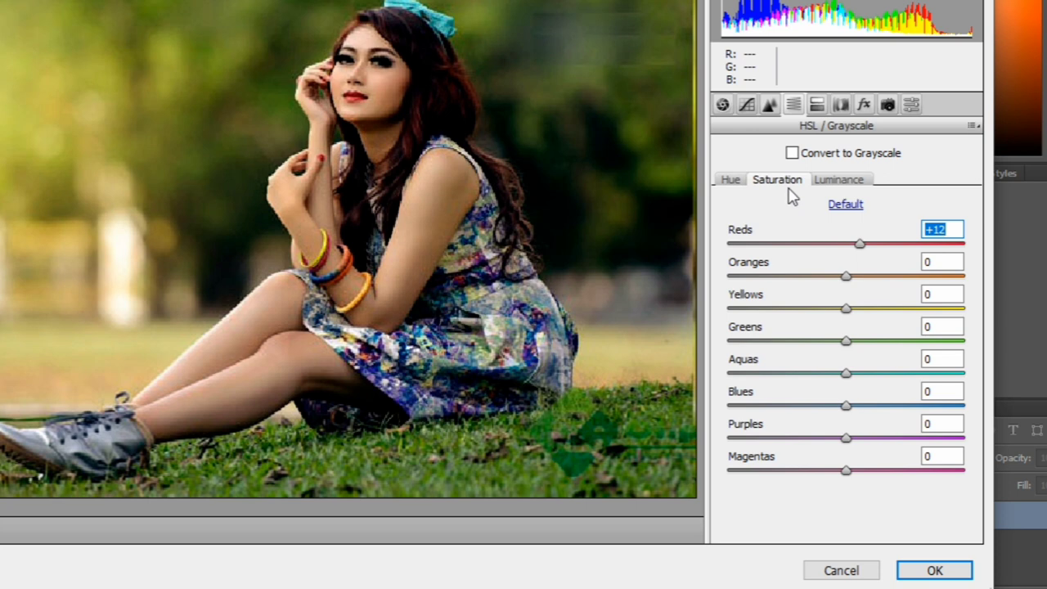
pyautogui.click(731, 181)
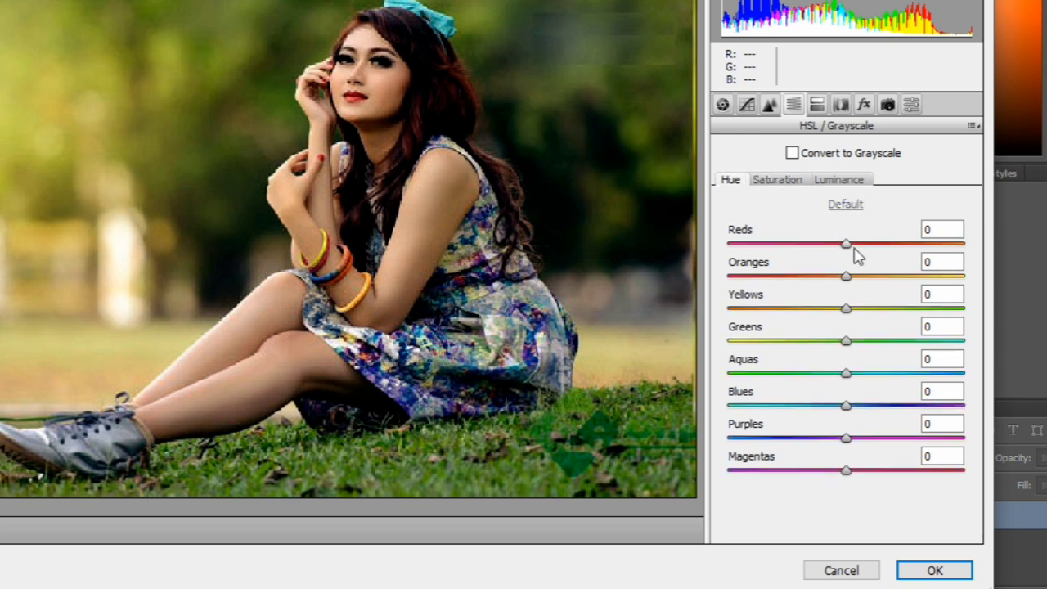
# Shift the Reds hue to +6 and Oranges hue to -16, and boost Oranges saturation to +28.
pyautogui.moveTo(848, 244)
pyautogui.mouseDown()
pyautogui.moveTo(781, 244)
pyautogui.moveTo(900, 245)
pyautogui.moveTo(799, 246)
pyautogui.moveTo(858, 252)
pyautogui.mouseUp()
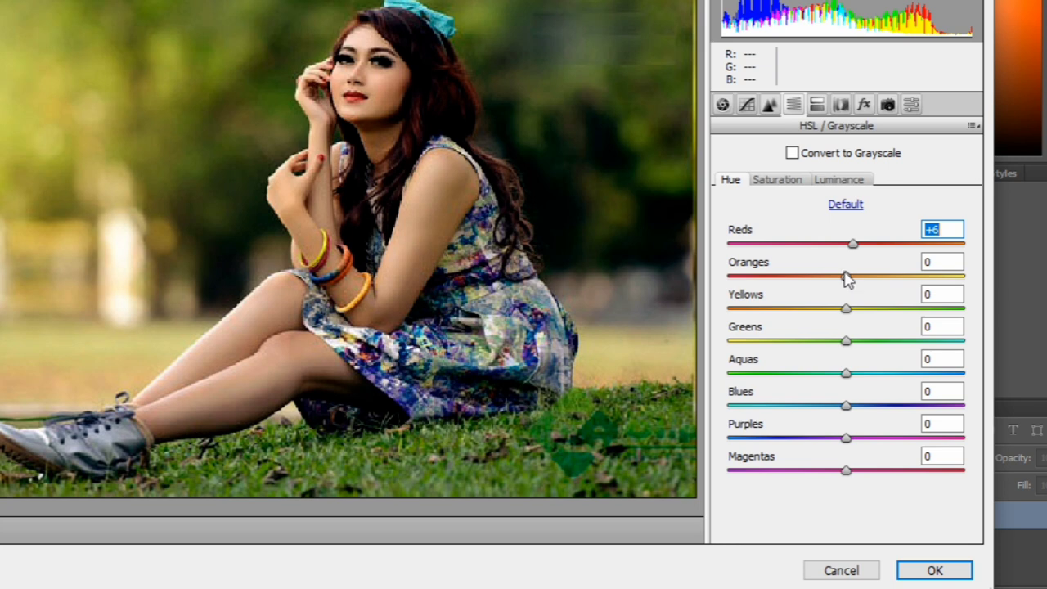
pyautogui.moveTo(847, 278)
pyautogui.mouseDown()
pyautogui.moveTo(781, 283)
pyautogui.moveTo(917, 275)
pyautogui.moveTo(829, 281)
pyautogui.mouseUp()
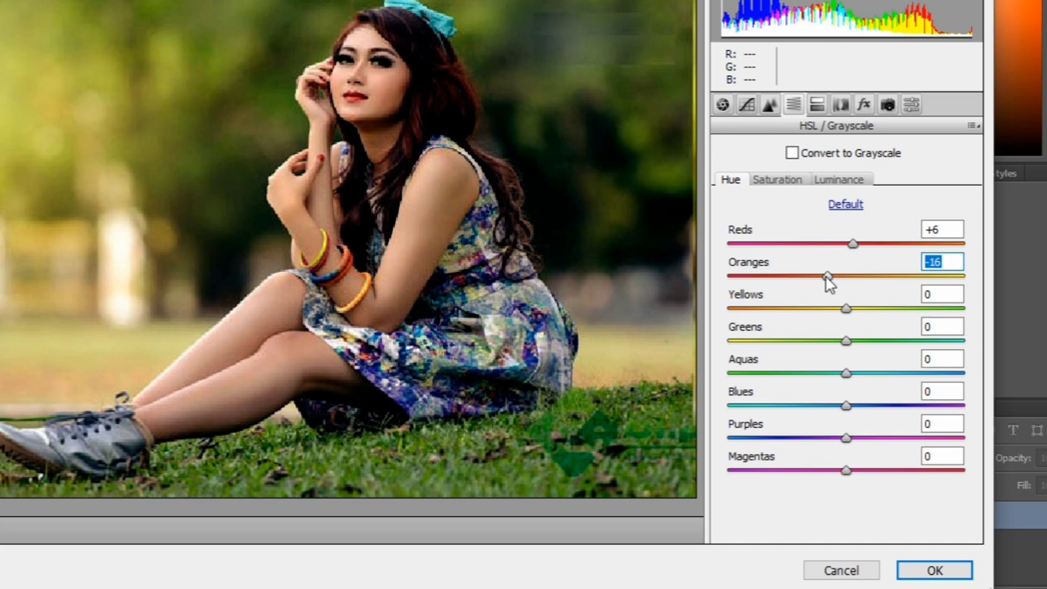
pyautogui.click(776, 182)
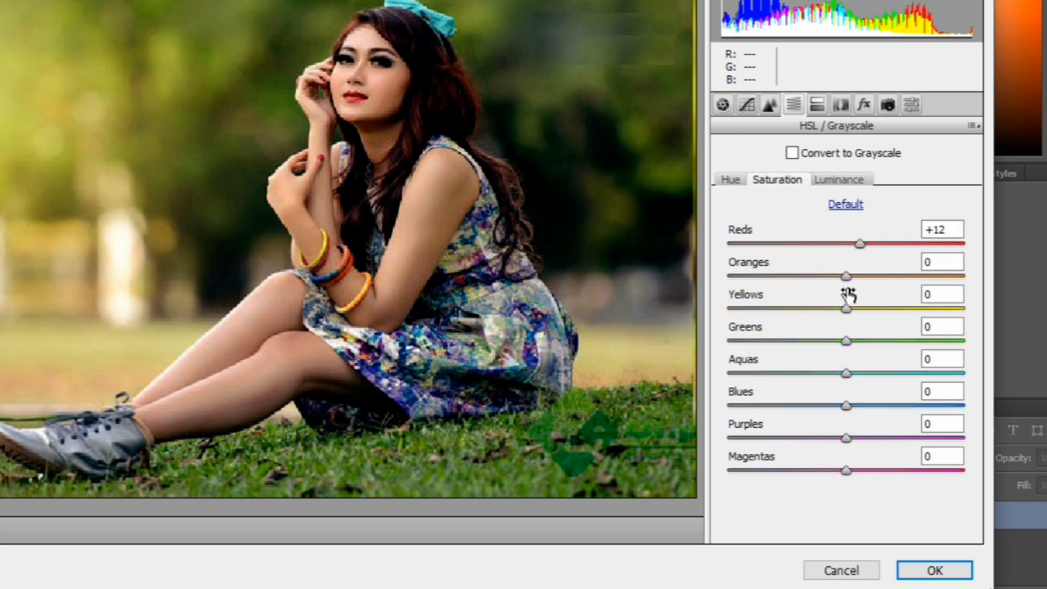
pyautogui.moveTo(847, 278)
pyautogui.mouseDown()
pyautogui.moveTo(828, 280)
pyautogui.moveTo(879, 282)
pyautogui.mouseUp()
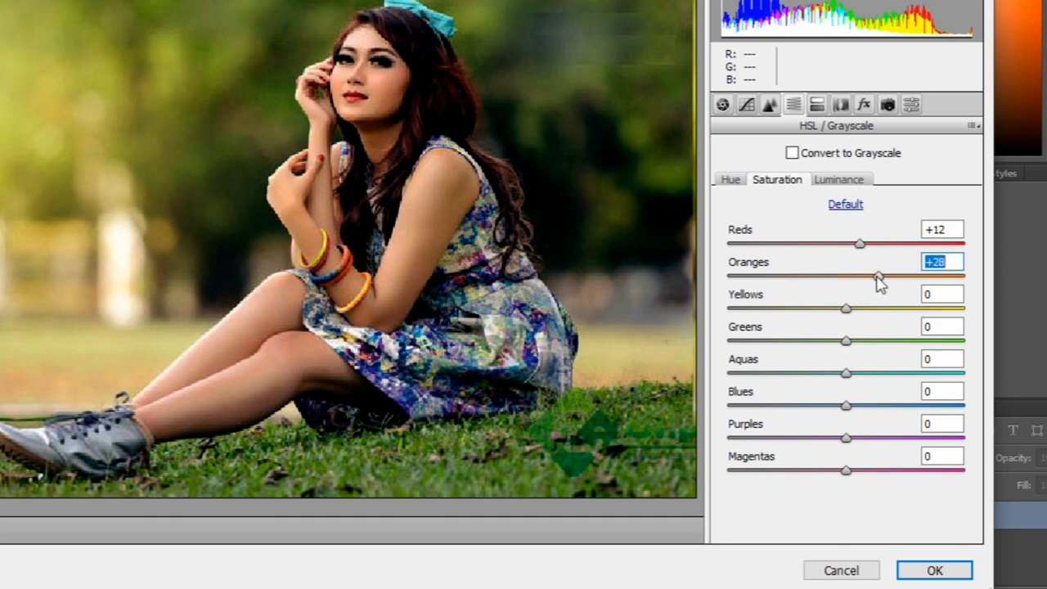
# Shift the Yellows hue to -22 and boost Yellows saturation to +38.
pyautogui.click(734, 183)
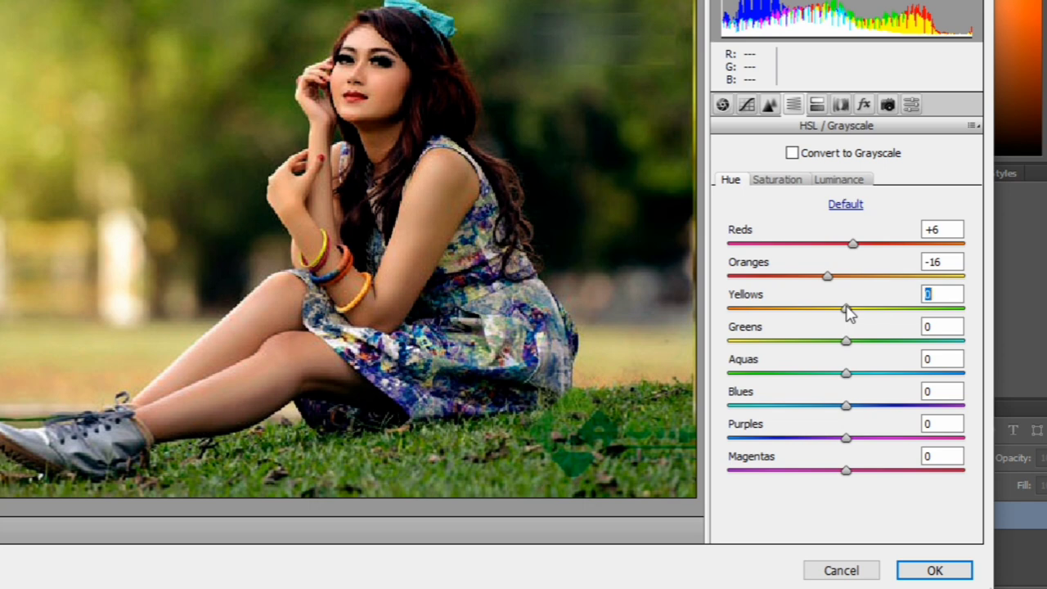
pyautogui.moveTo(848, 310)
pyautogui.mouseDown()
pyautogui.moveTo(805, 311)
pyautogui.moveTo(903, 306)
pyautogui.moveTo(821, 308)
pyautogui.mouseUp()
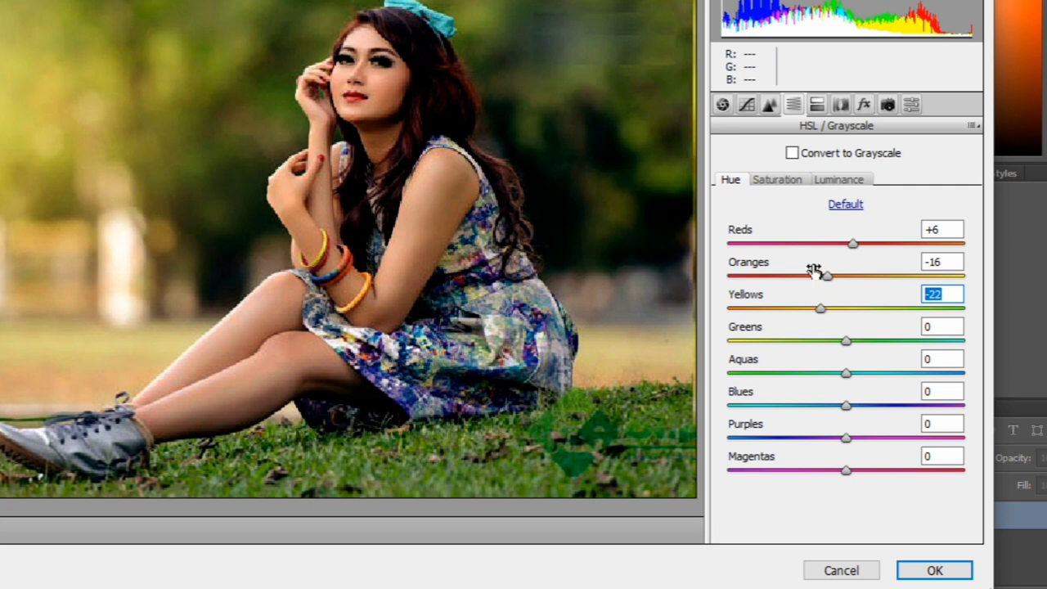
pyautogui.click(788, 181)
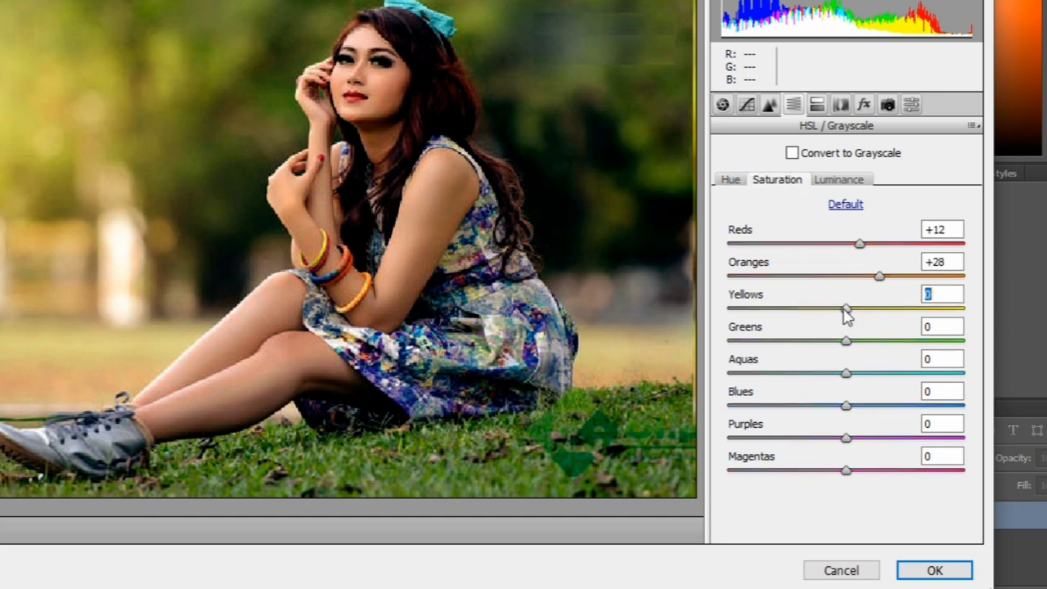
pyautogui.moveTo(846, 309)
pyautogui.mouseDown()
pyautogui.moveTo(829, 310)
pyautogui.moveTo(891, 309)
pyautogui.mouseUp()
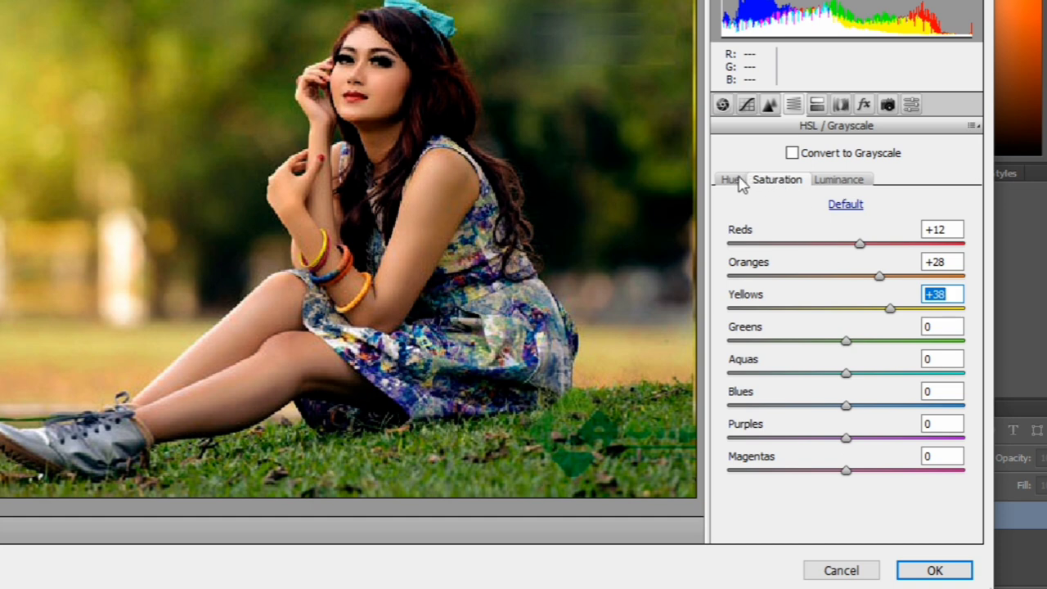
pyautogui.click(736, 181)
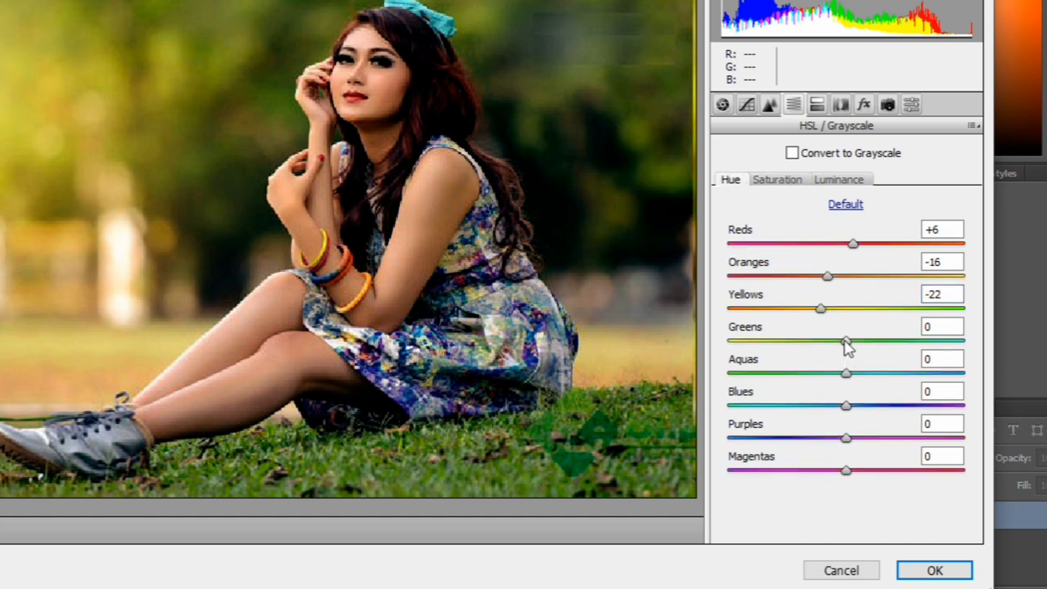
# Set the Greens hue to +19 and Greens saturation to +15.
pyautogui.moveTo(847, 342)
pyautogui.mouseDown()
pyautogui.moveTo(938, 341)
pyautogui.moveTo(896, 342)
pyautogui.mouseUp()
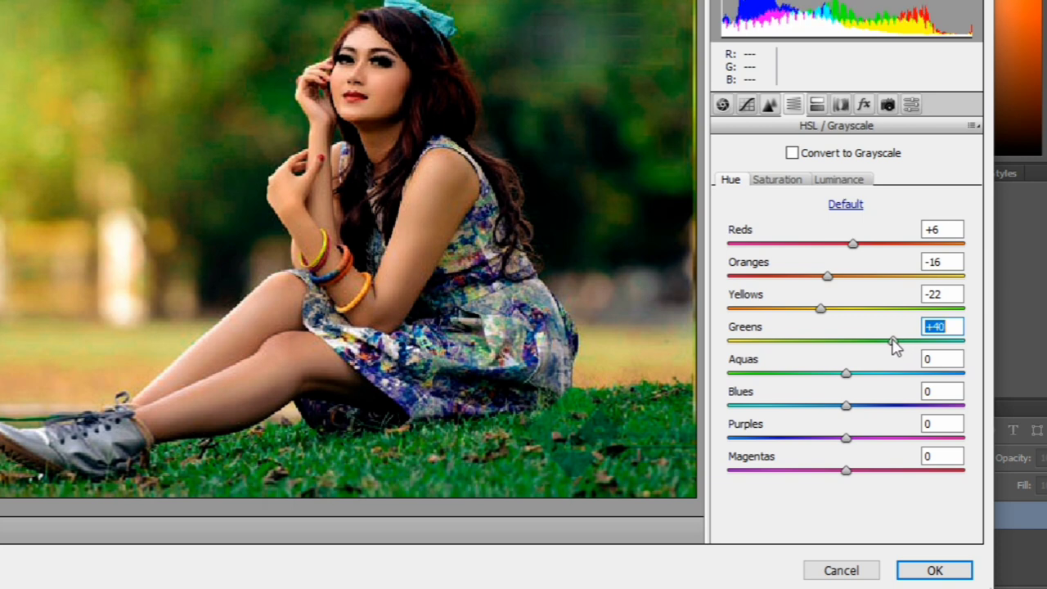
pyautogui.moveTo(893, 340); pyautogui.dragTo(868, 340)
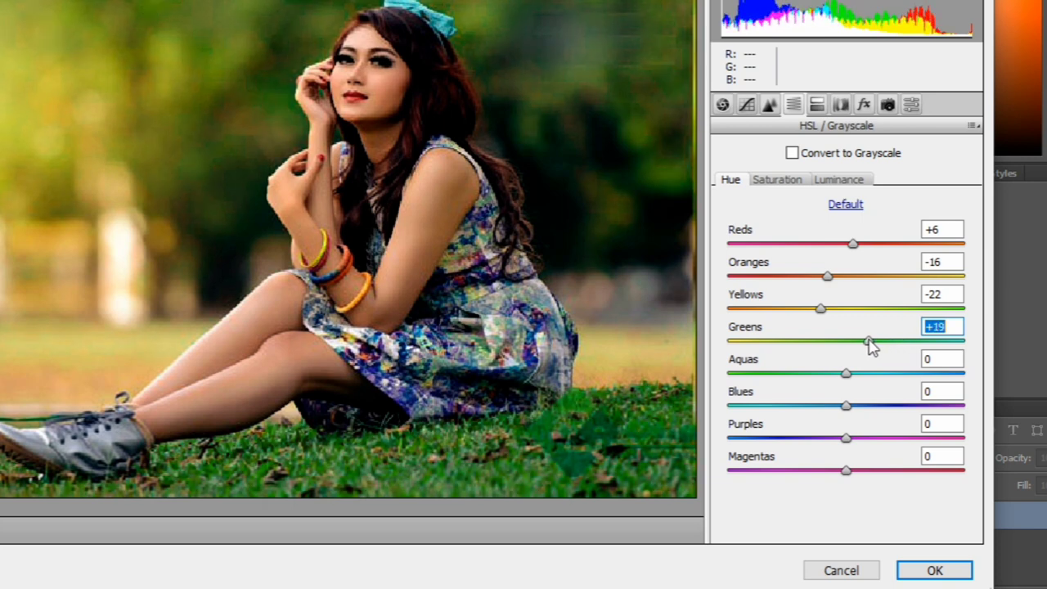
pyautogui.click(777, 182)
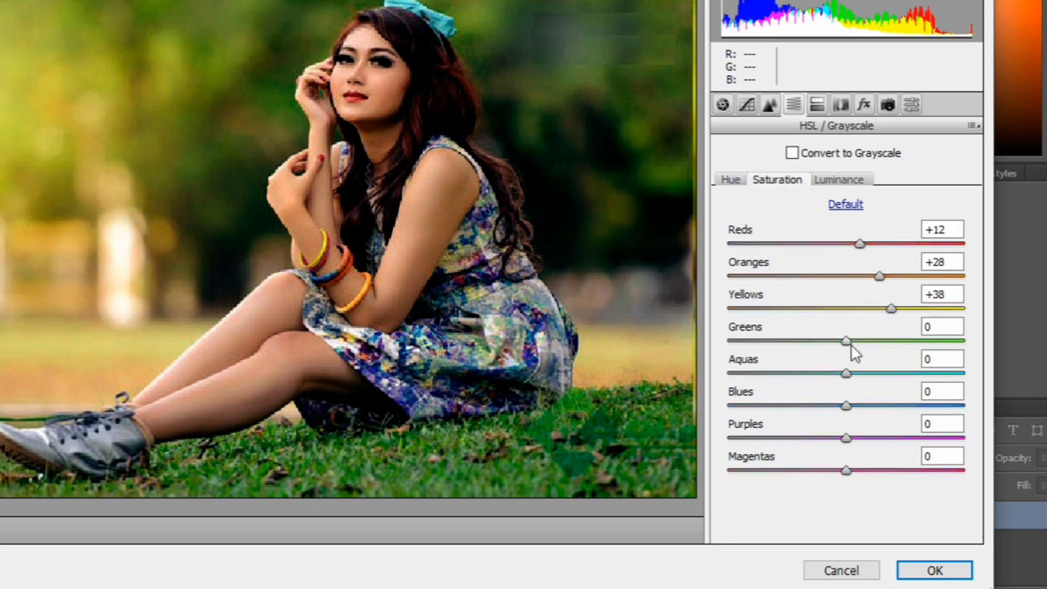
pyautogui.moveTo(848, 342); pyautogui.dragTo(865, 342)
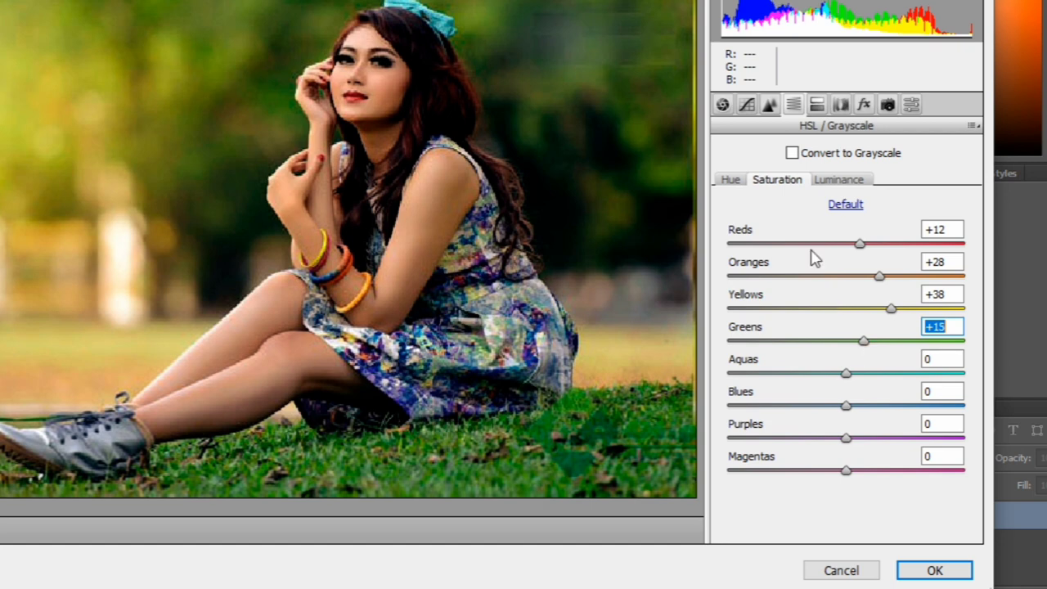
# Set the Aquas hue to +5 and Aquas saturation to +9.
pyautogui.click(727, 181)
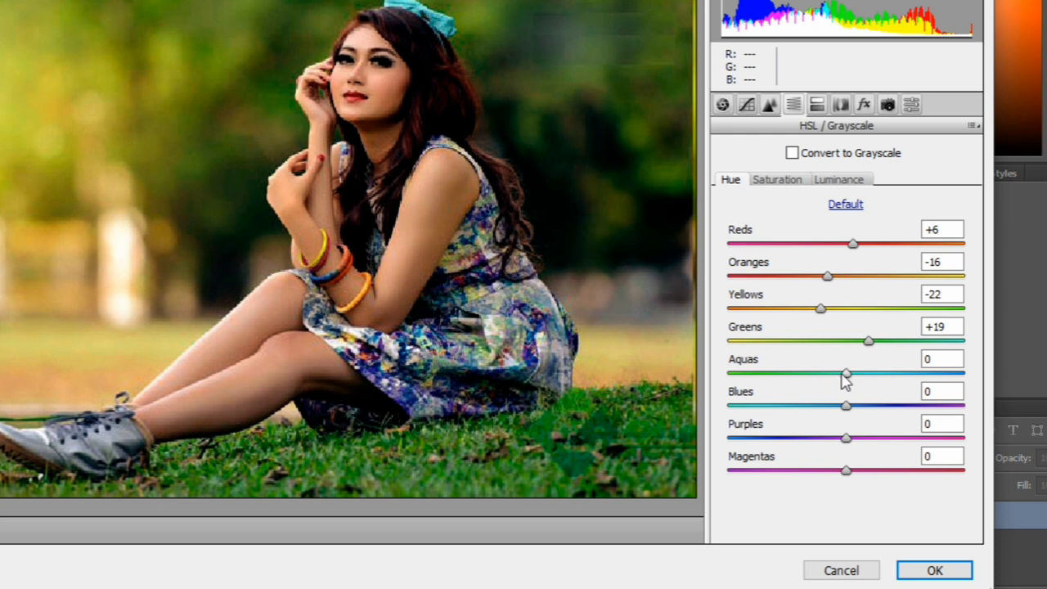
pyautogui.moveTo(848, 379)
pyautogui.mouseDown()
pyautogui.moveTo(791, 383)
pyautogui.moveTo(951, 383)
pyautogui.moveTo(855, 387)
pyautogui.mouseUp()
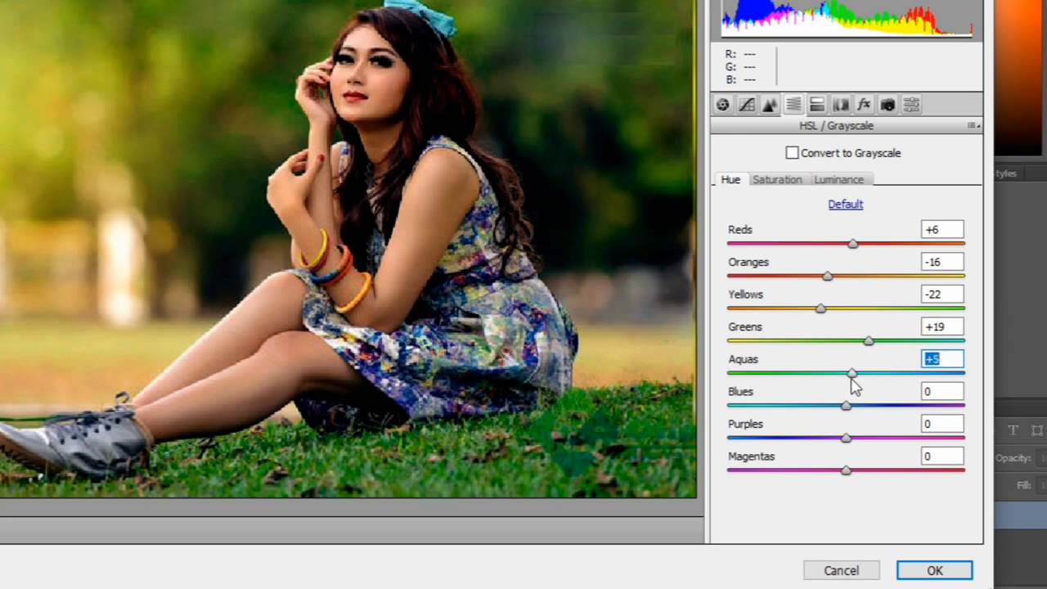
pyautogui.click(770, 182)
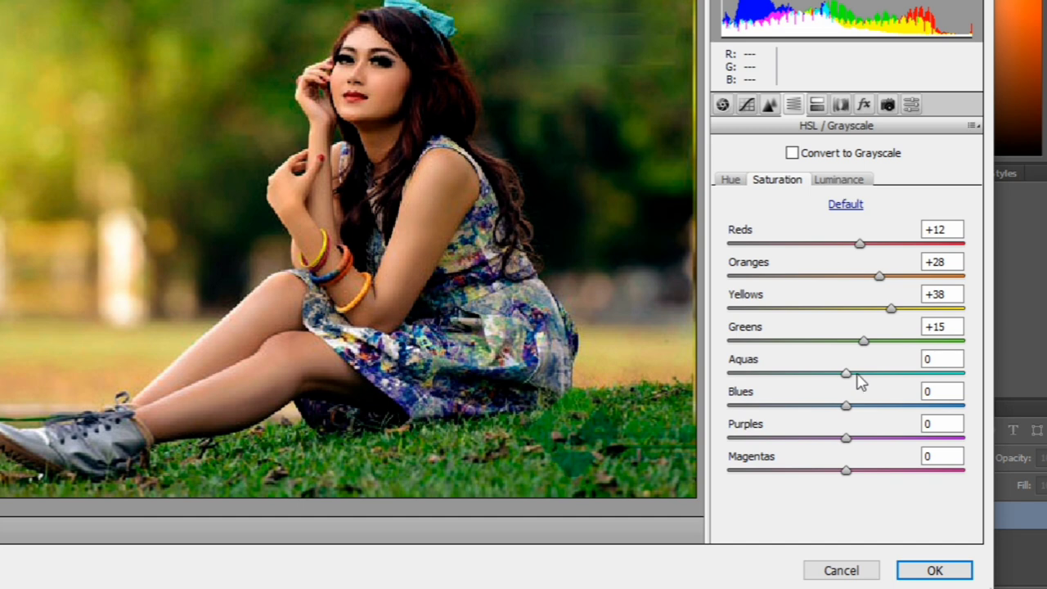
pyautogui.click(858, 373)
# Adjust the Blues hue and boost the Blues saturation.
pyautogui.click(728, 180)
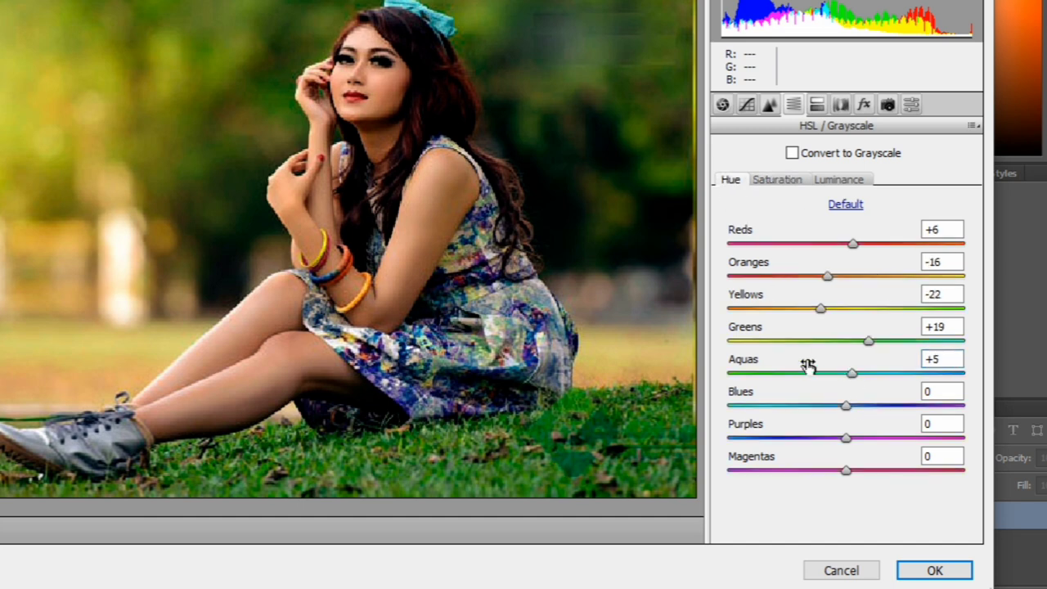
pyautogui.click(864, 406)
pyautogui.moveTo(866, 410); pyautogui.dragTo(874, 413)
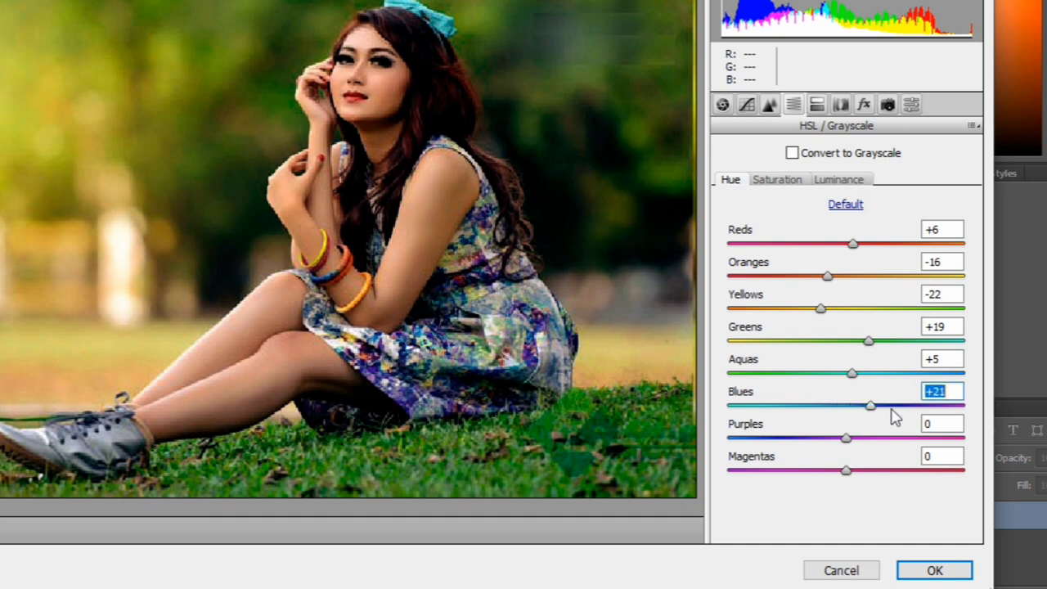
pyautogui.moveTo(869, 405)
pyautogui.mouseDown()
pyautogui.moveTo(796, 405)
pyautogui.moveTo(874, 404)
pyautogui.mouseUp()
pyautogui.click(781, 184)
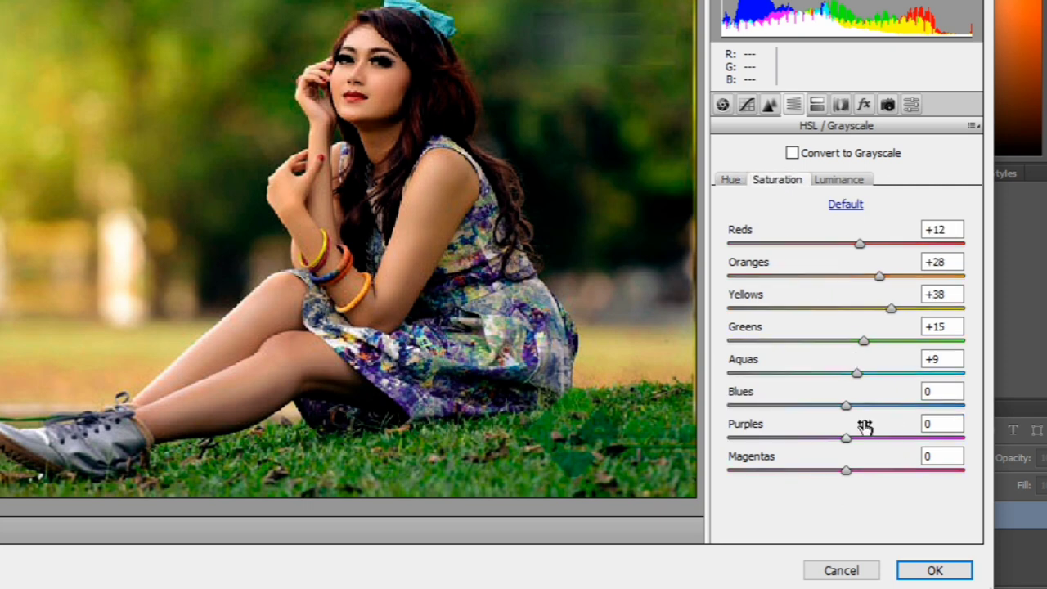
pyautogui.moveTo(846, 411); pyautogui.dragTo(863, 411)
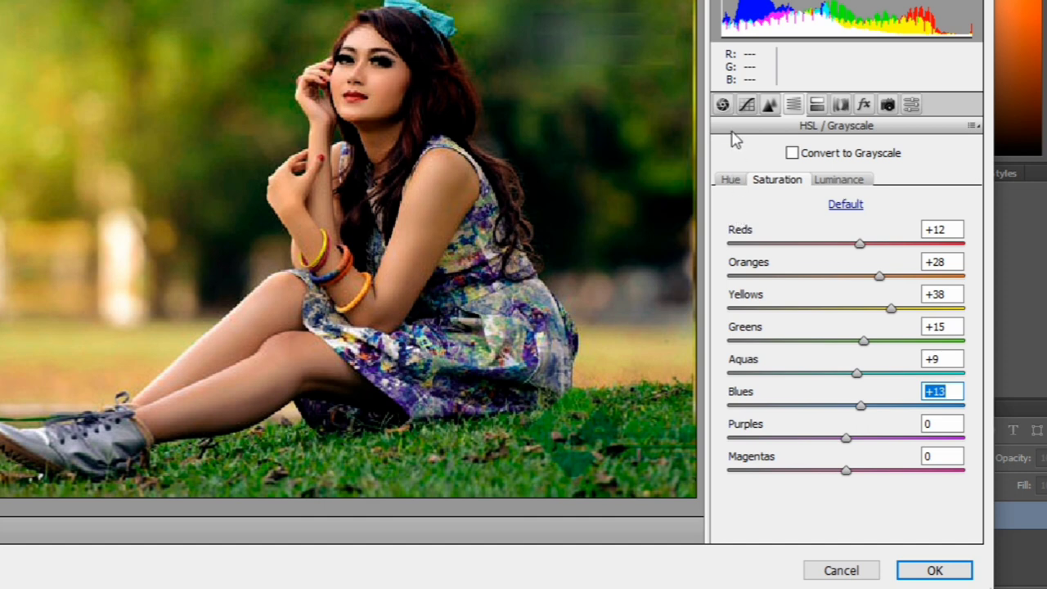
# Set the Purples hue to +12 and Magentas to +13, then apply the Camera Raw filter.
pyautogui.click(732, 181)
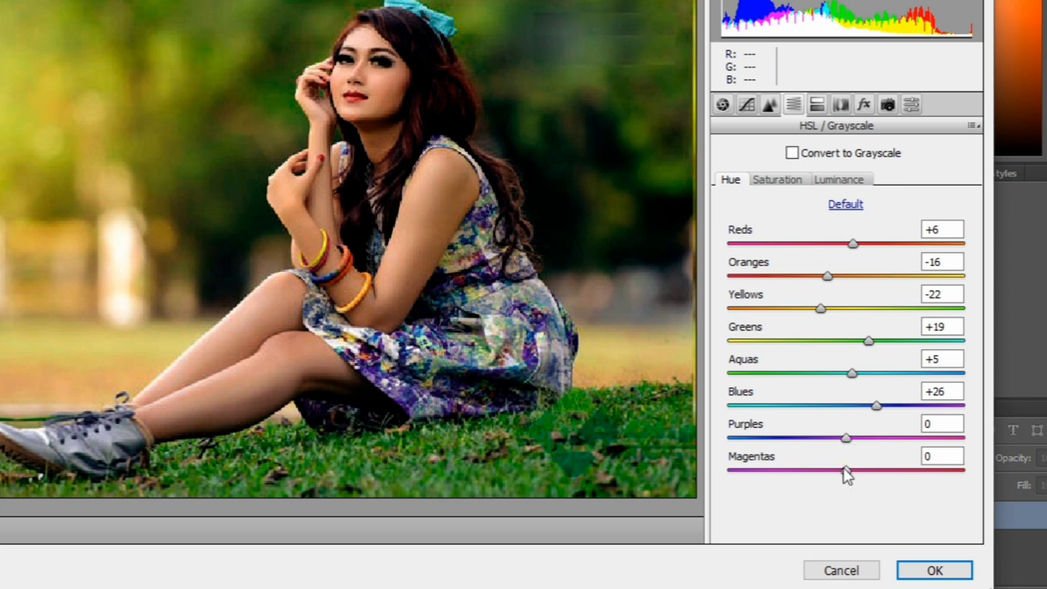
pyautogui.moveTo(846, 438)
pyautogui.mouseDown()
pyautogui.moveTo(866, 437)
pyautogui.moveTo(846, 444)
pyautogui.moveTo(861, 442)
pyautogui.moveTo(862, 478)
pyautogui.mouseUp()
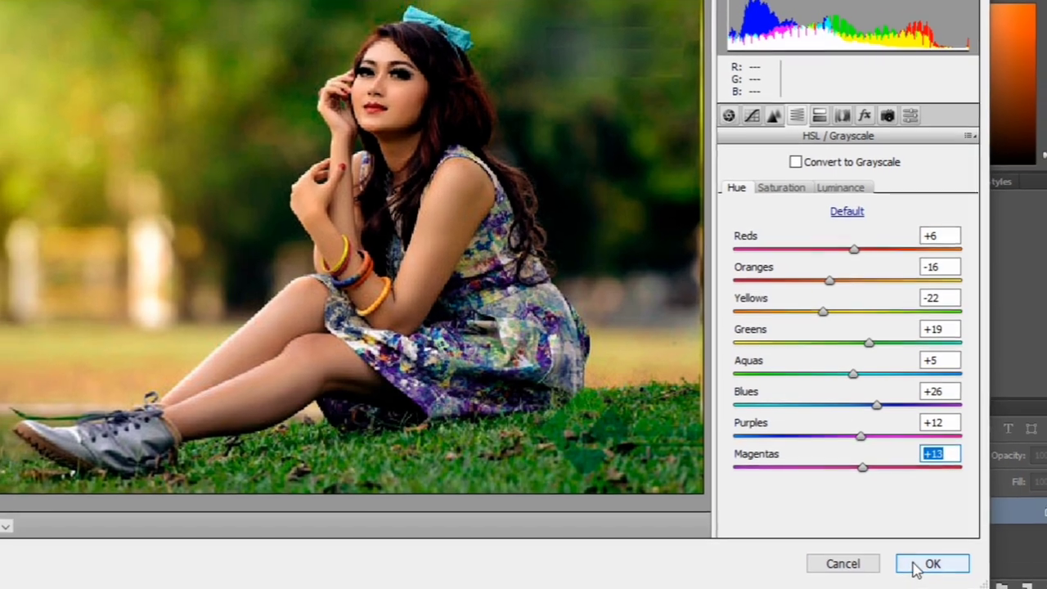
pyautogui.click(914, 564)
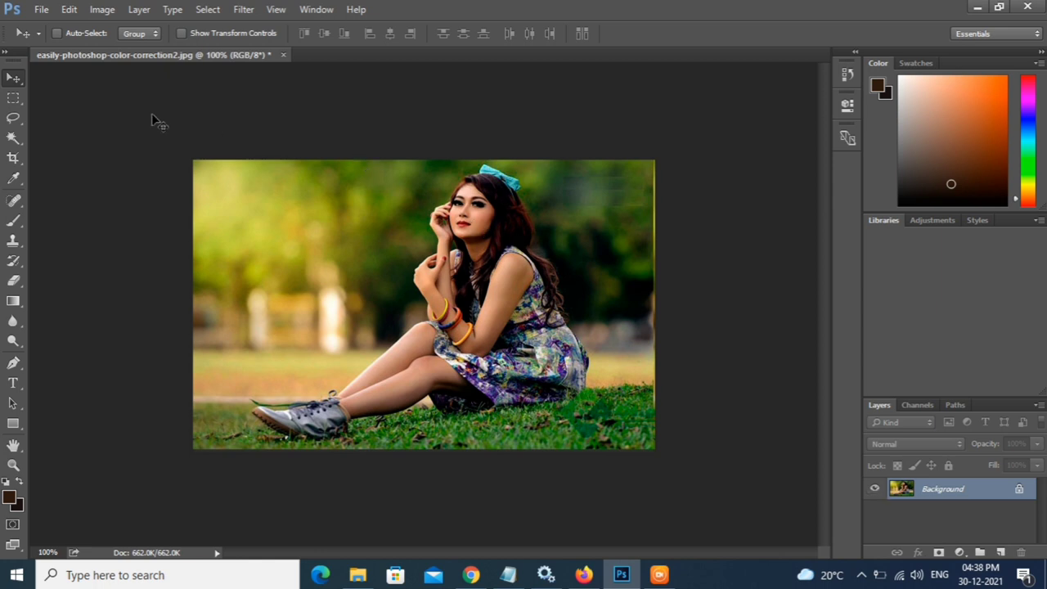
# Reopen easily-photoshop-color-correction2 from Downloads unchanged through Camera Raw as easily-photoshop-color-correction2-2.
pyautogui.click(39, 12)
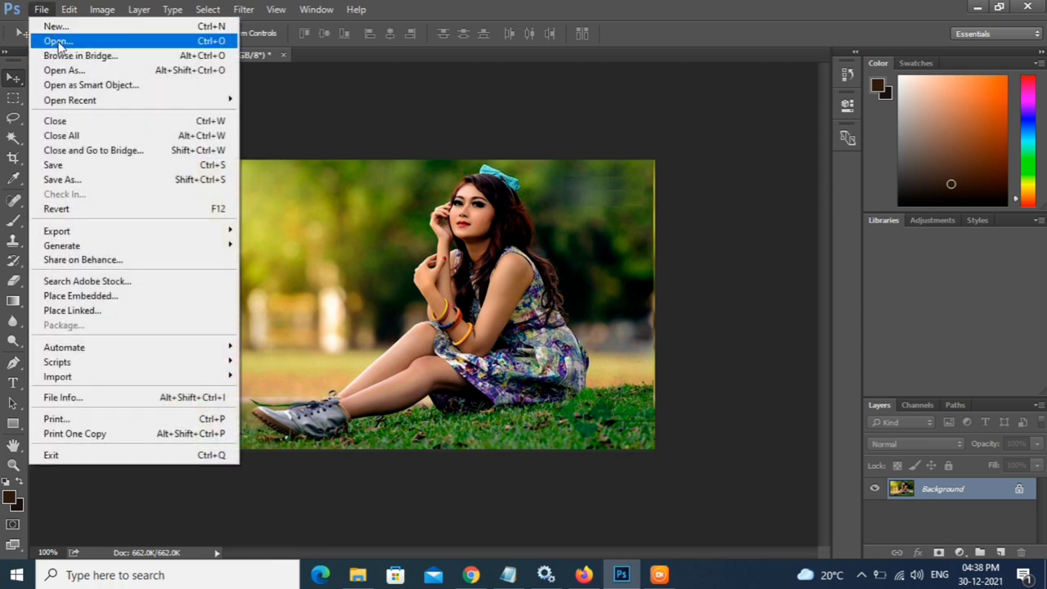
pyautogui.click(54, 40)
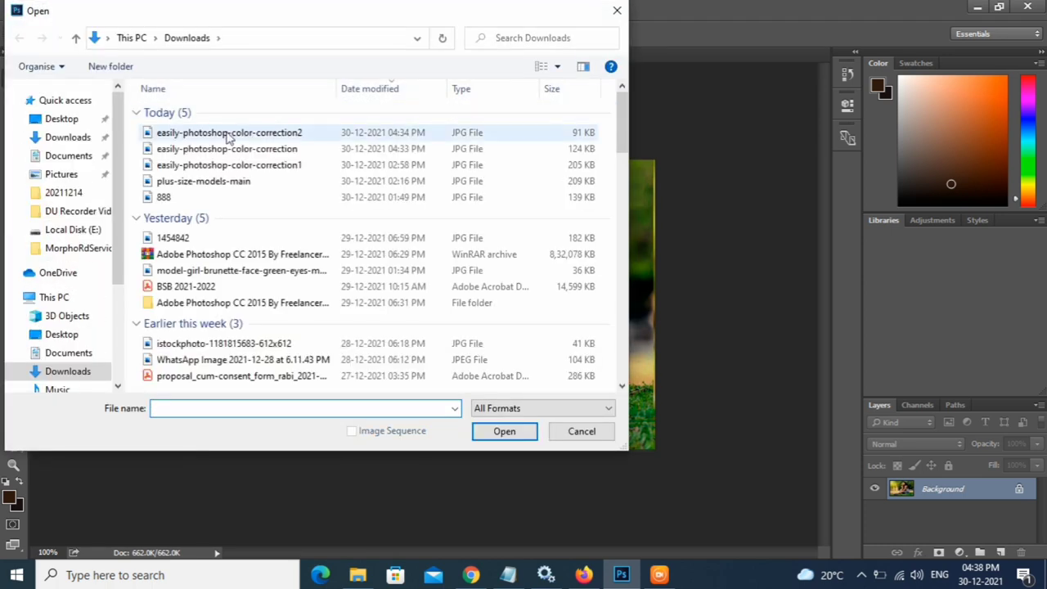
pyautogui.click(230, 134)
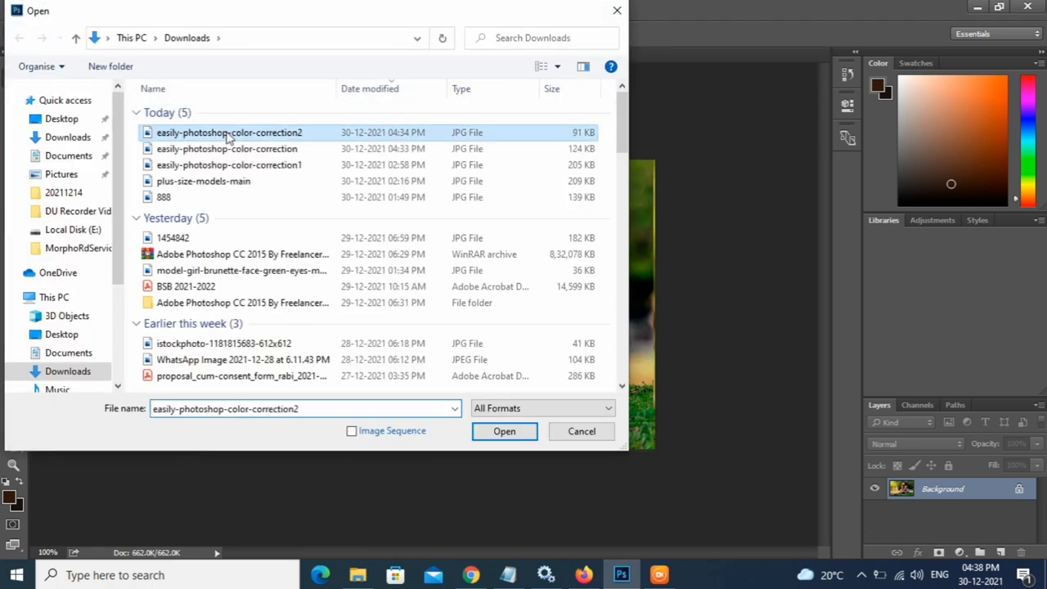
pyautogui.click(498, 434)
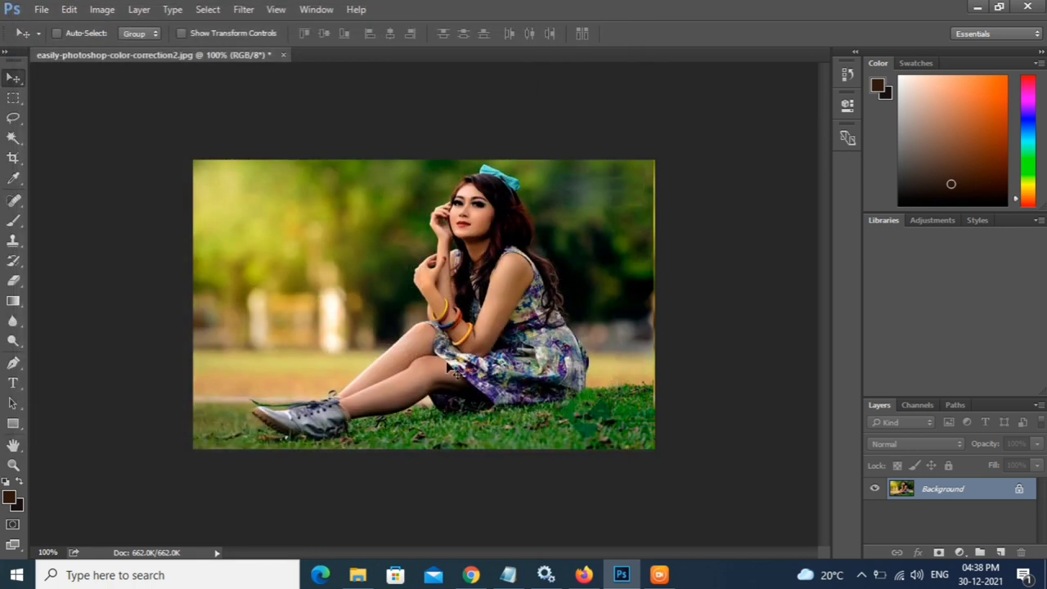
pyautogui.hotkey('ctrl', 'shift', 'a')
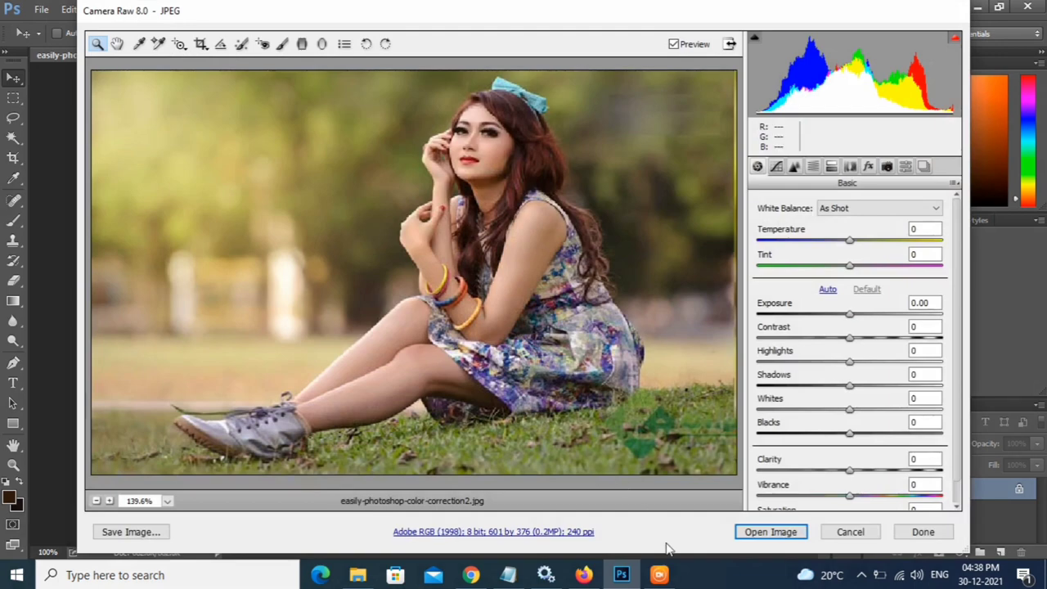
pyautogui.click(768, 536)
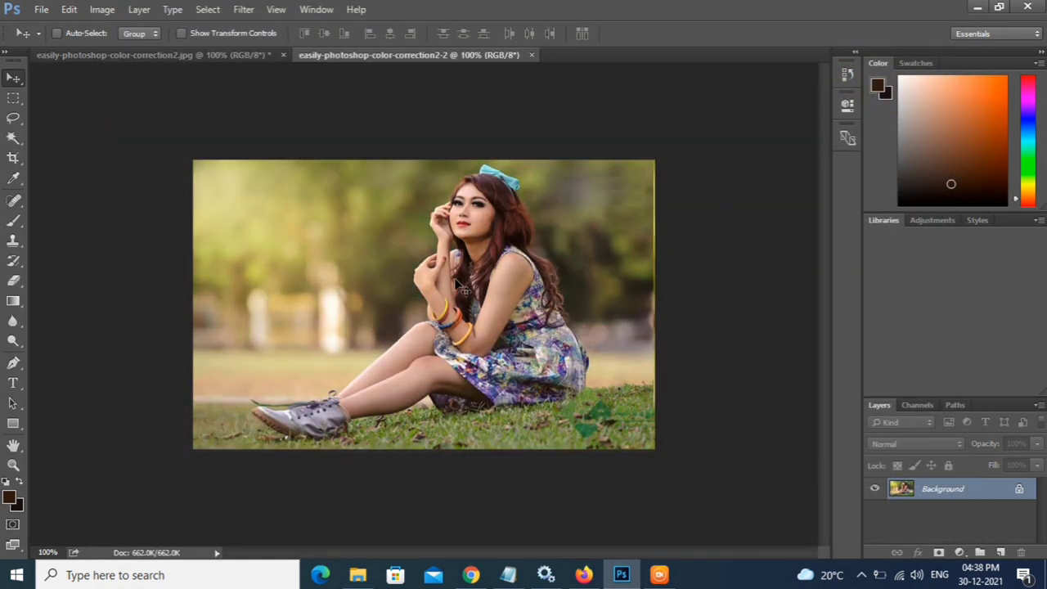
# Select the whole original image in the second tab, then return to the colour-corrected document.
pyautogui.click(154, 55)
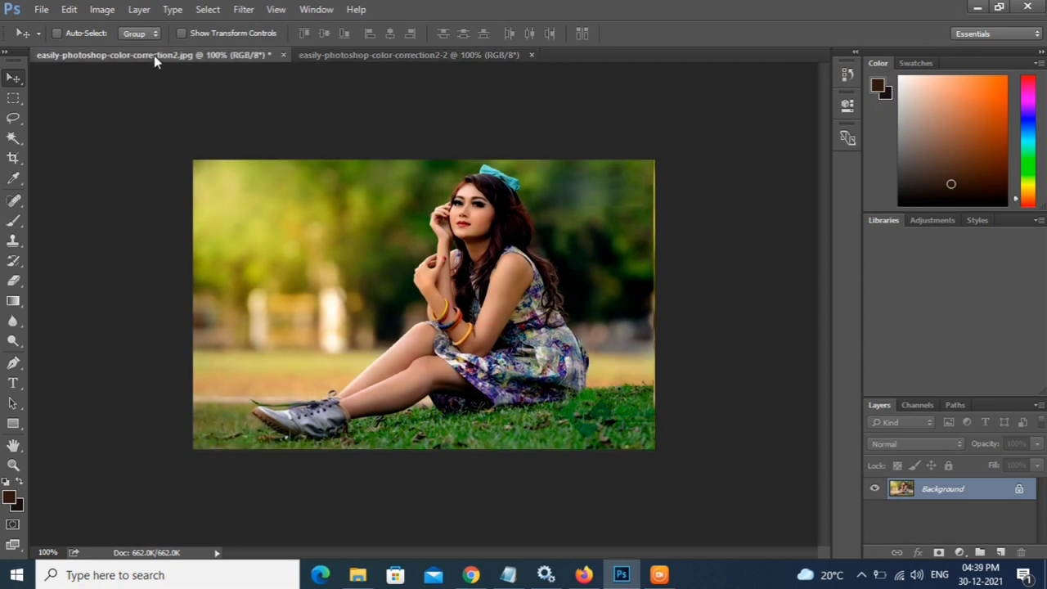
pyautogui.click(339, 56)
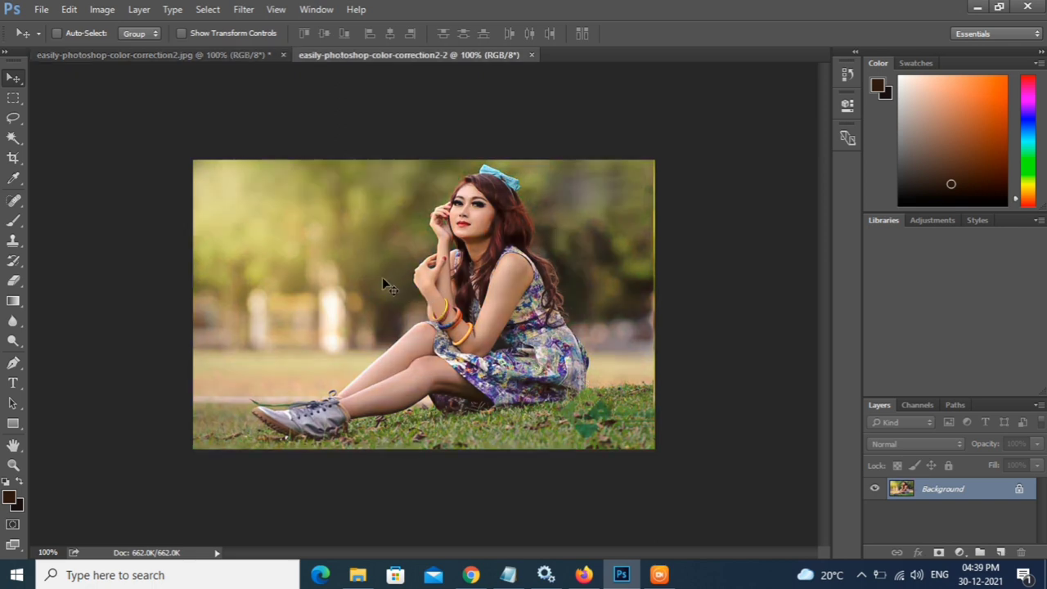
pyautogui.press('ctrl')
pyautogui.hotkey('ctrl', 'a')
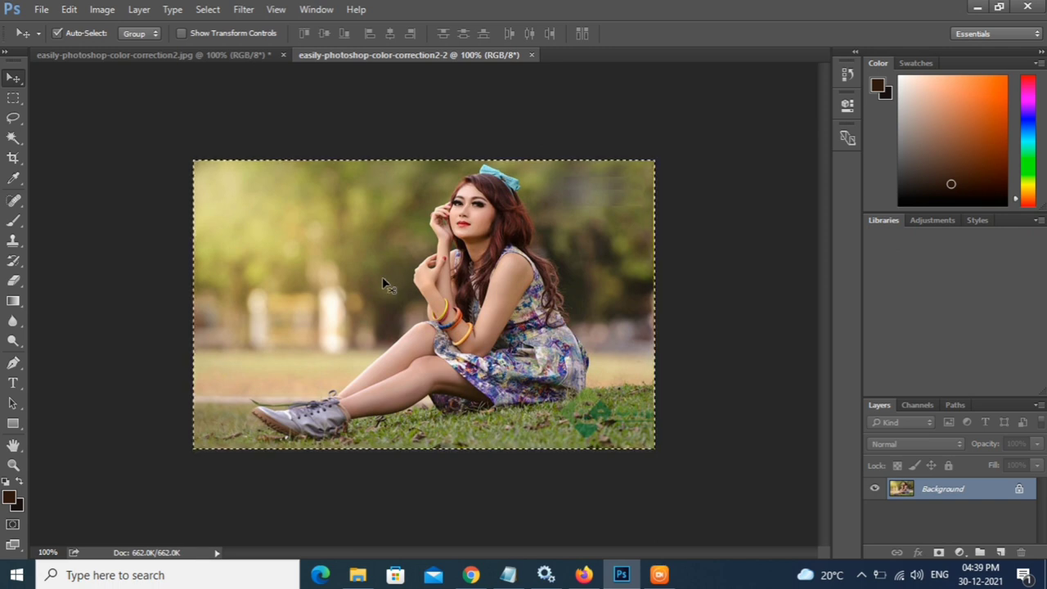
pyautogui.click(175, 56)
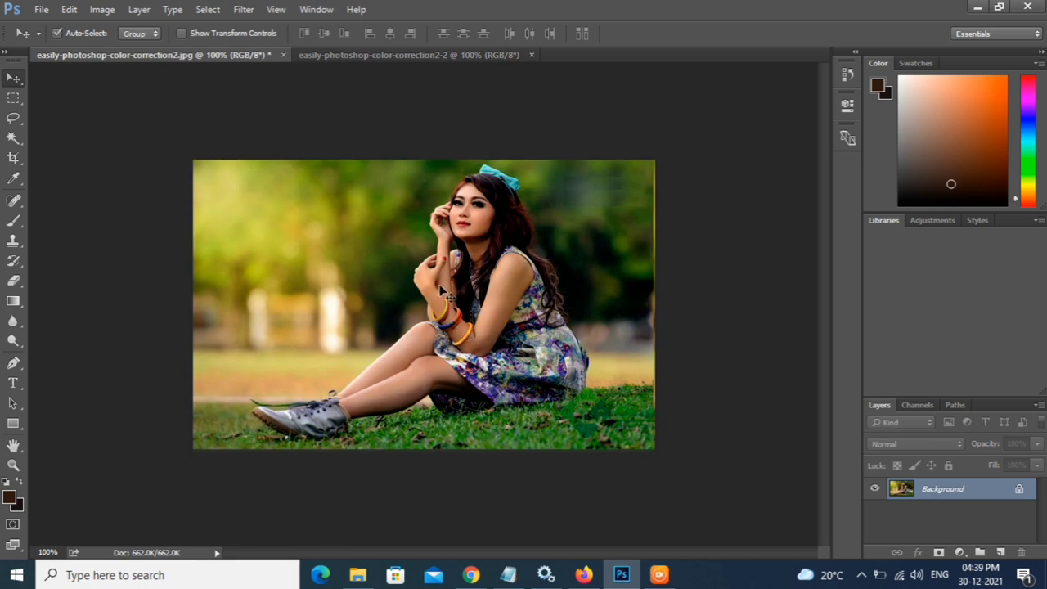
# Paste the original as Layer 1 and toggle its visibility to compare, ending with it hidden.
pyautogui.hotkey('ctrl', 'v')
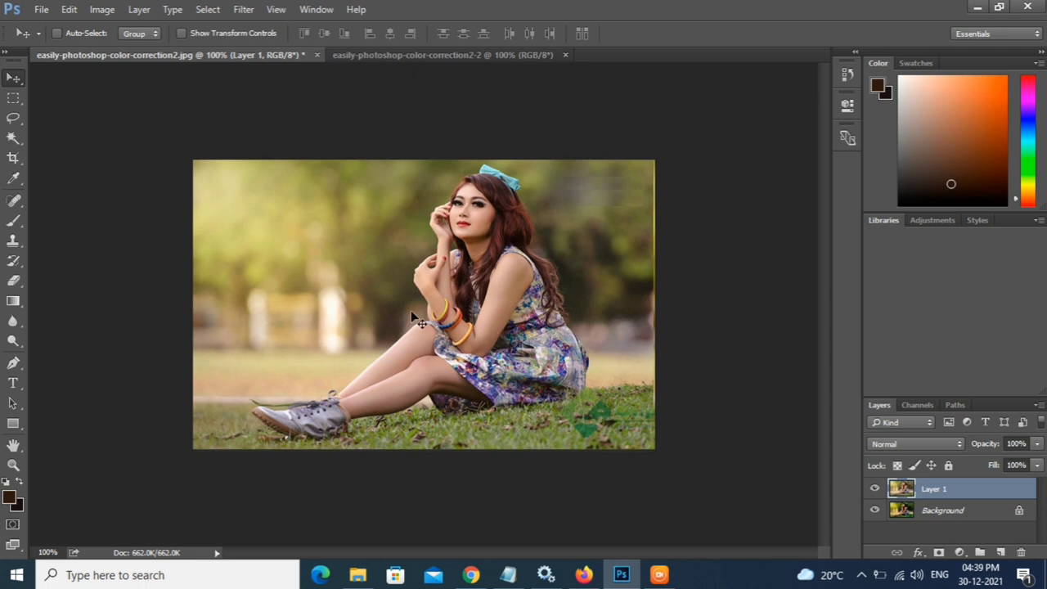
pyautogui.click(875, 488)
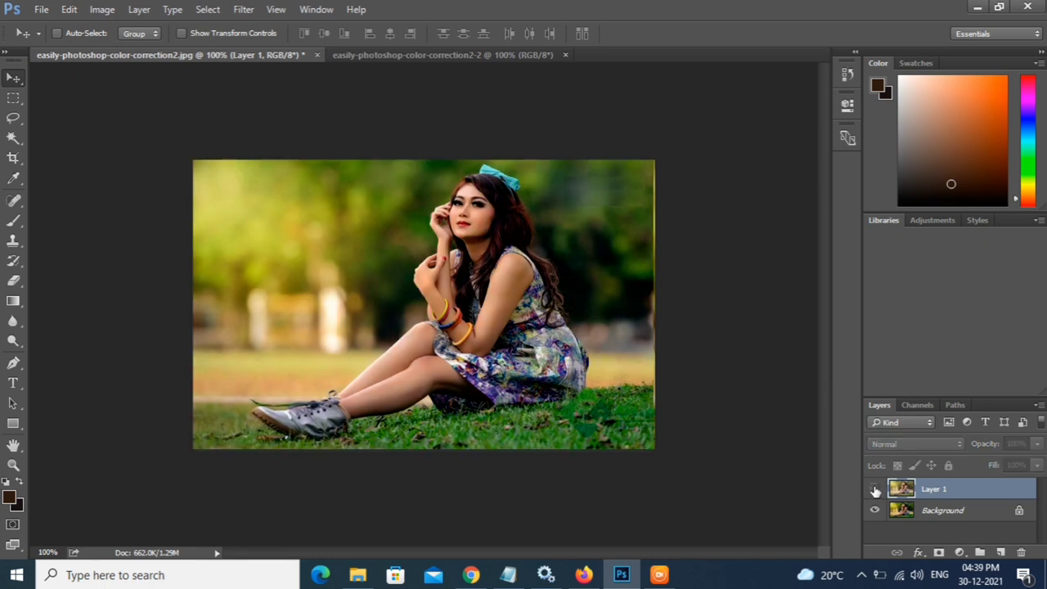
pyautogui.click(875, 488)
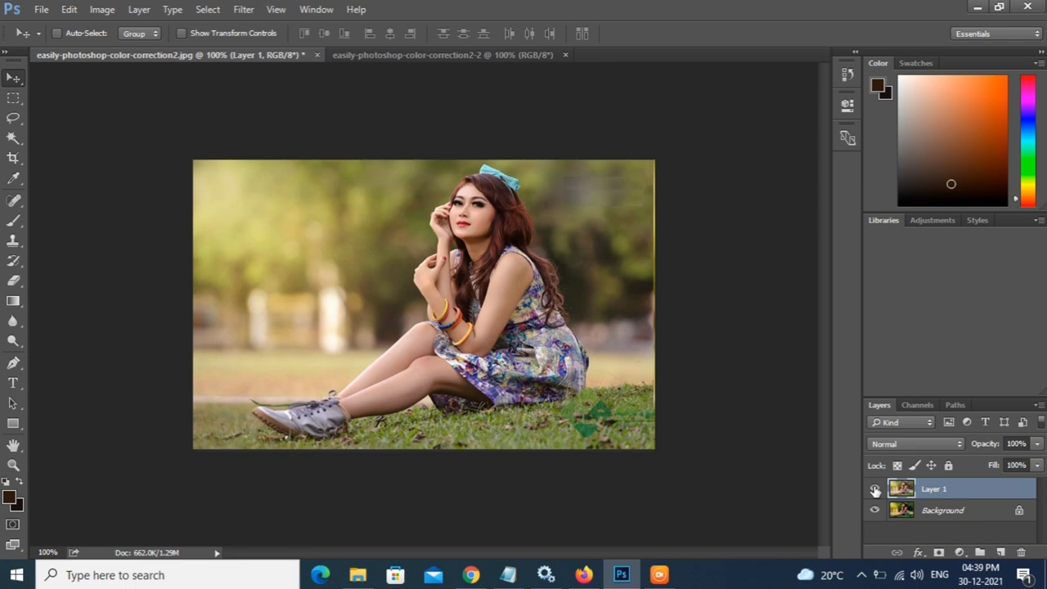
pyautogui.click(874, 489)
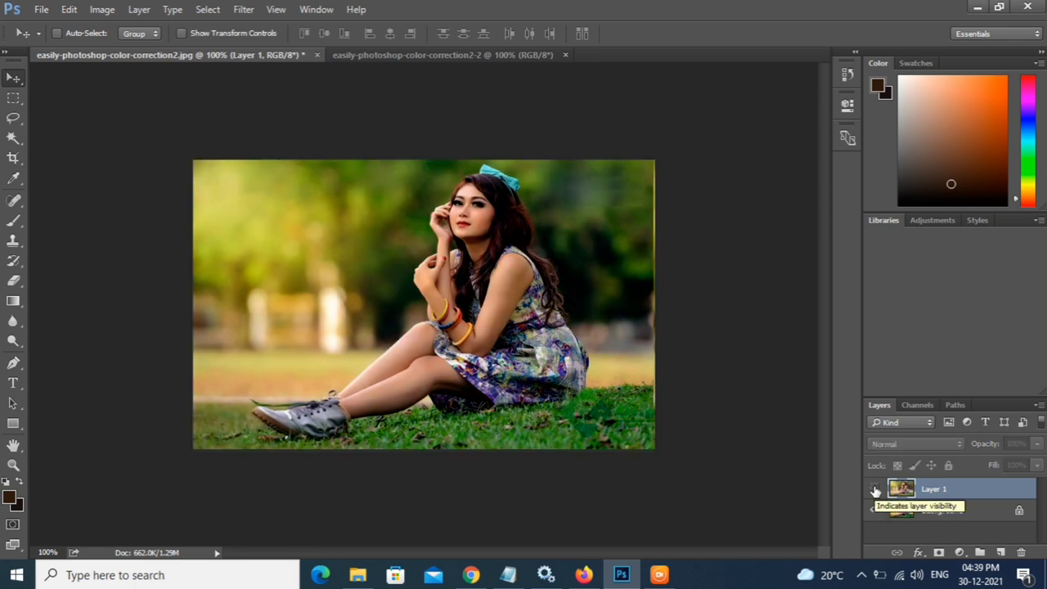
pyautogui.click(874, 488)
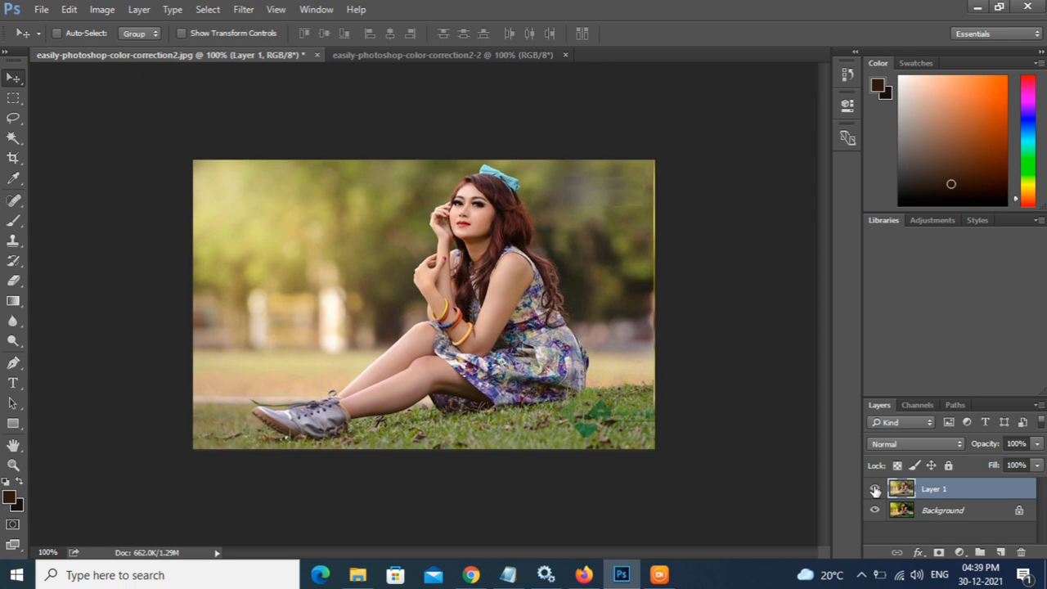
pyautogui.click(875, 489)
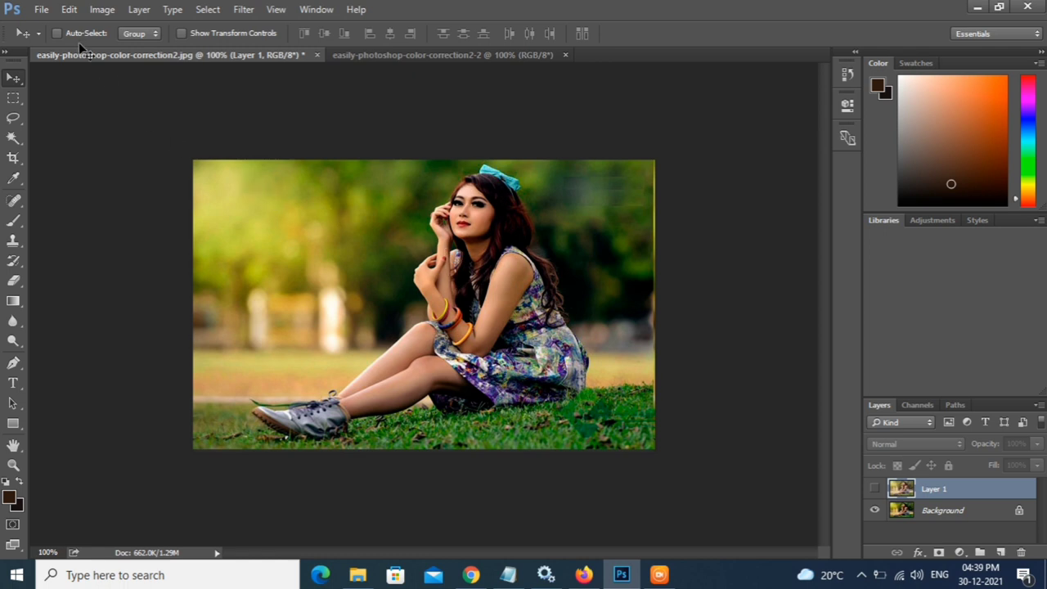
# Start a Save As into the Downloads folder with JPEG chosen as the format.
pyautogui.click(39, 10)
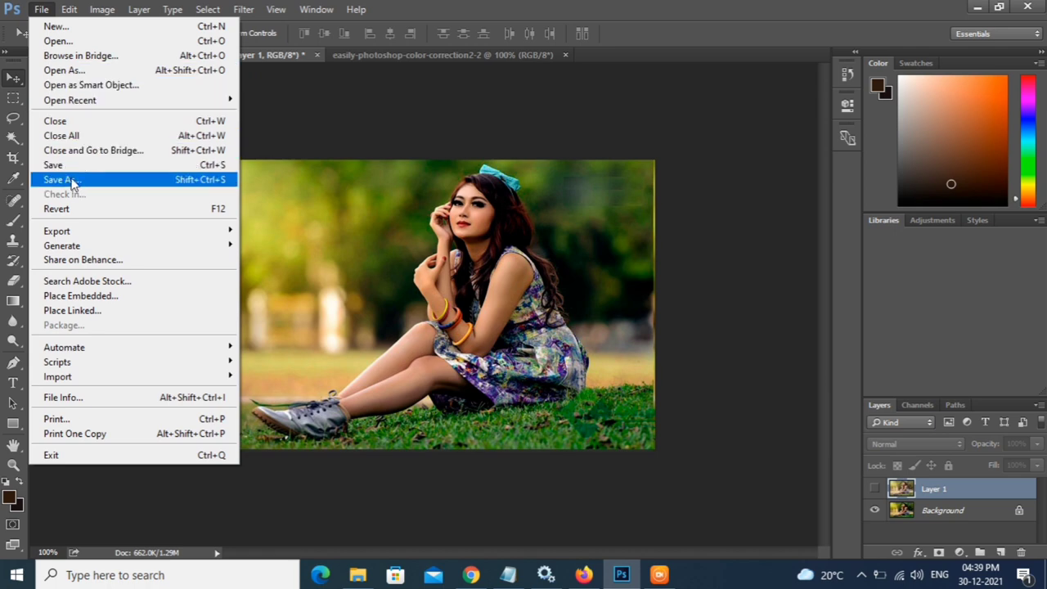
pyautogui.click(76, 181)
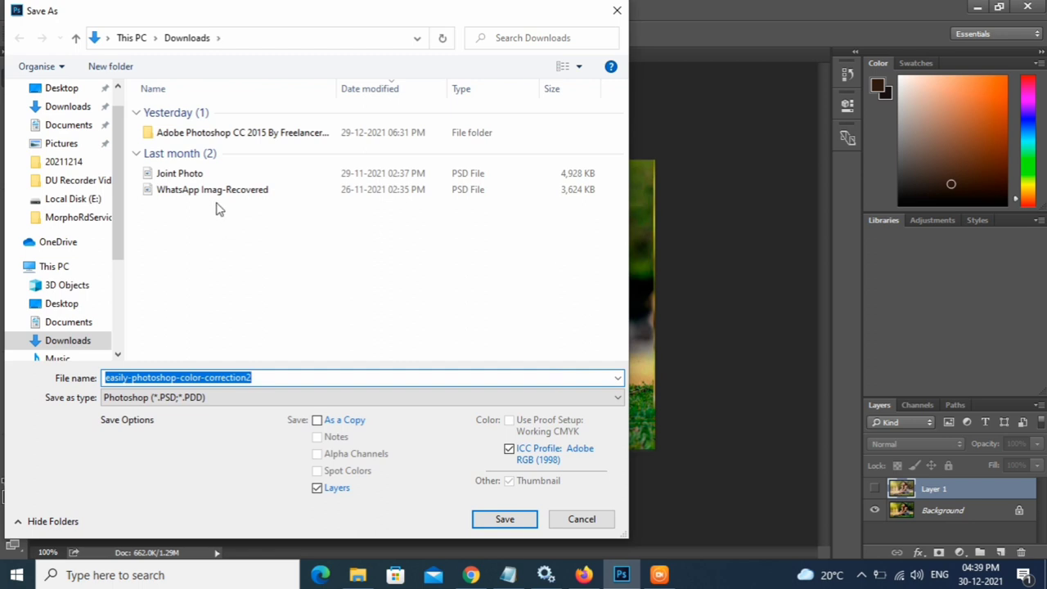
pyautogui.click(75, 341)
pyautogui.click(234, 402)
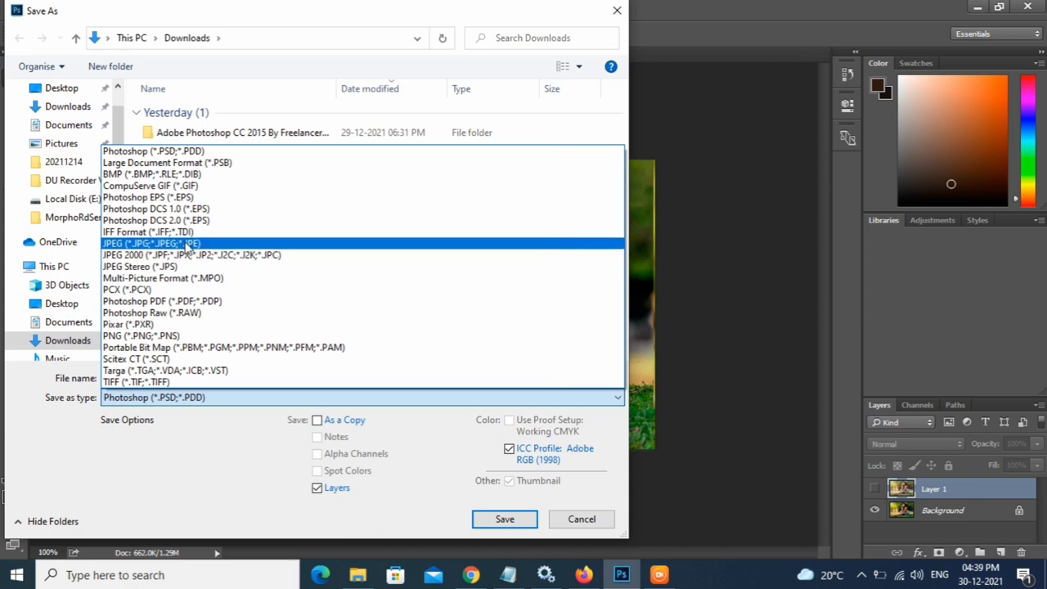
pyautogui.click(188, 246)
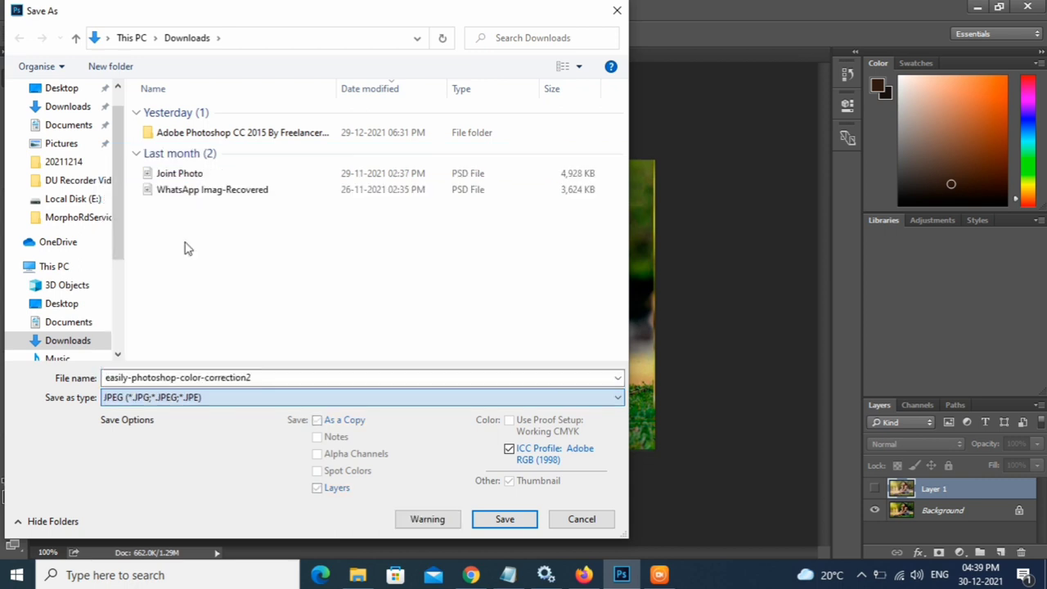
# Append 2 to make the name easily-photoshop-color-correction22 and save.
pyautogui.click(265, 377)
pyautogui.doubleClick(265, 377)
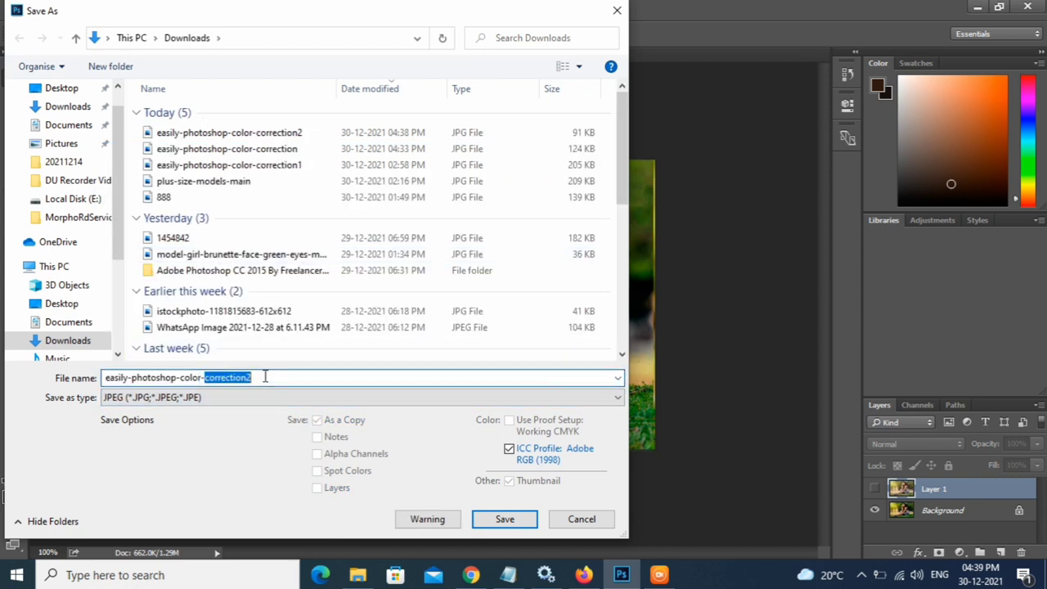
pyautogui.click(265, 378)
pyautogui.write('2')
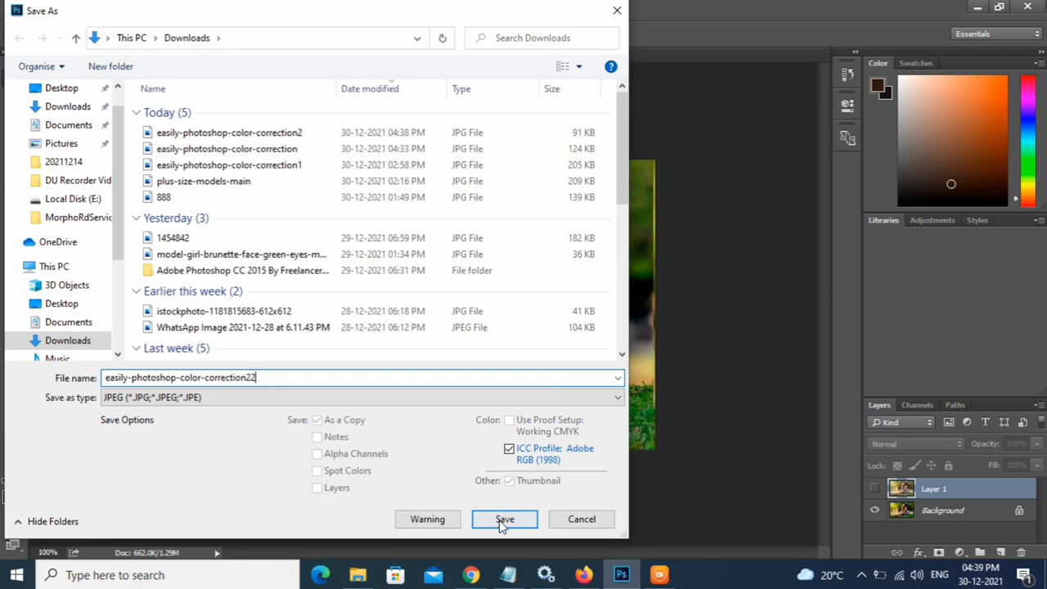
pyautogui.click(501, 521)
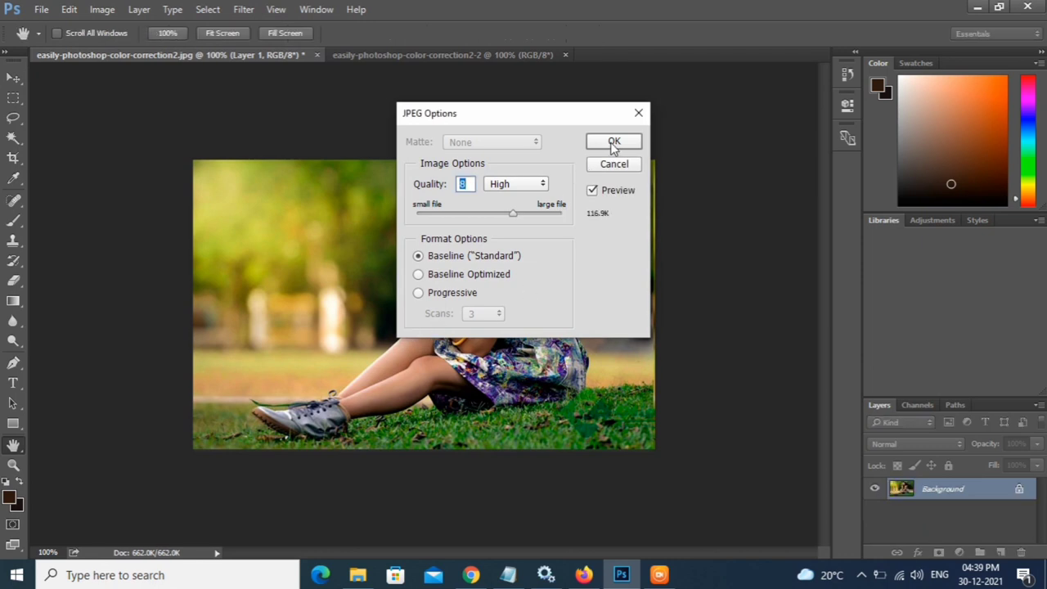
# Set JPEG quality to 10 (Maximum) and confirm the JPEG Options.
pyautogui.click(538, 212)
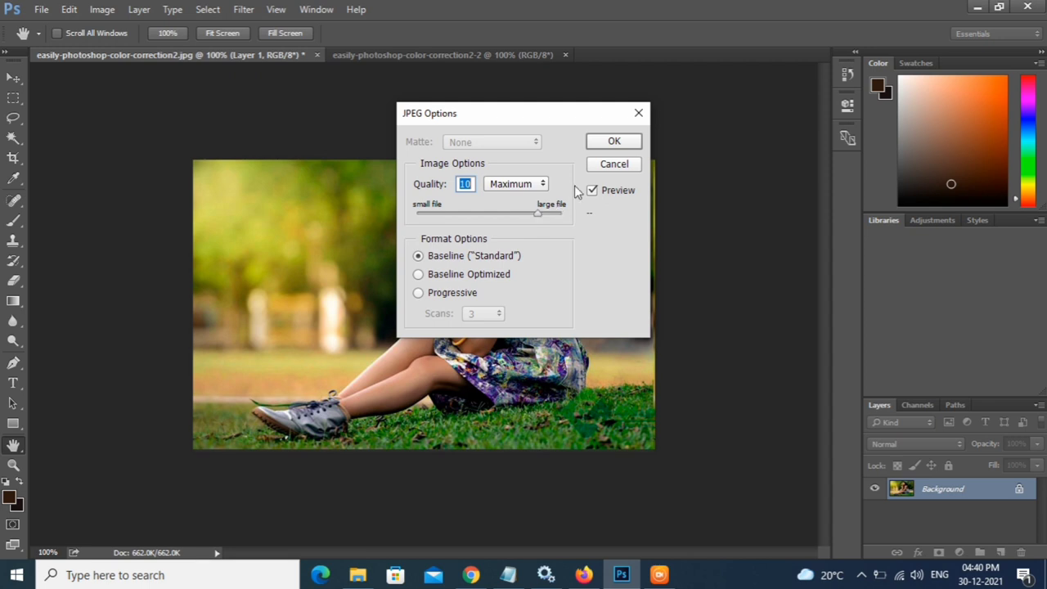
pyautogui.click(606, 142)
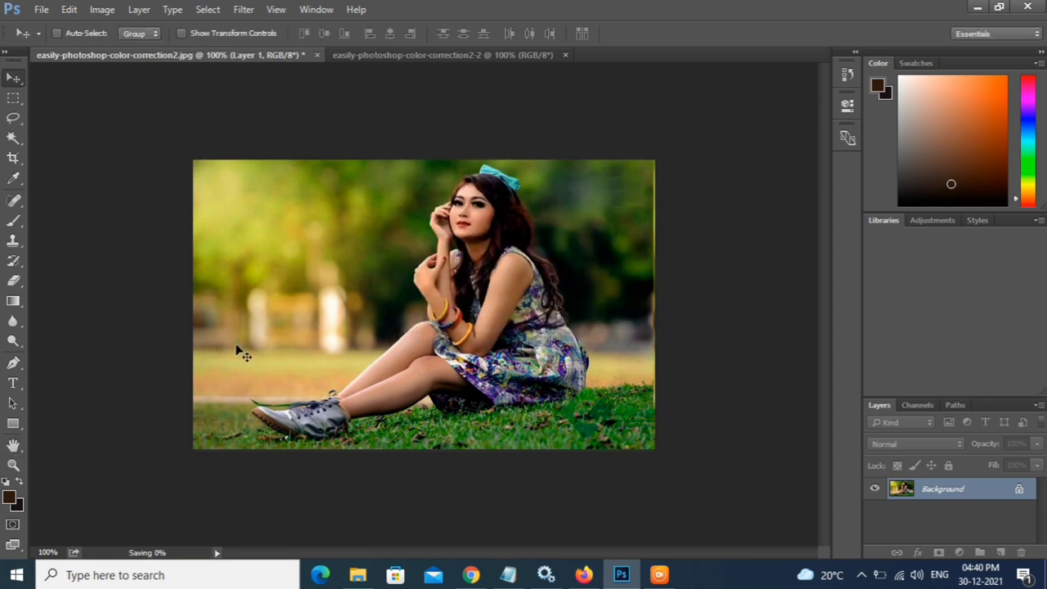